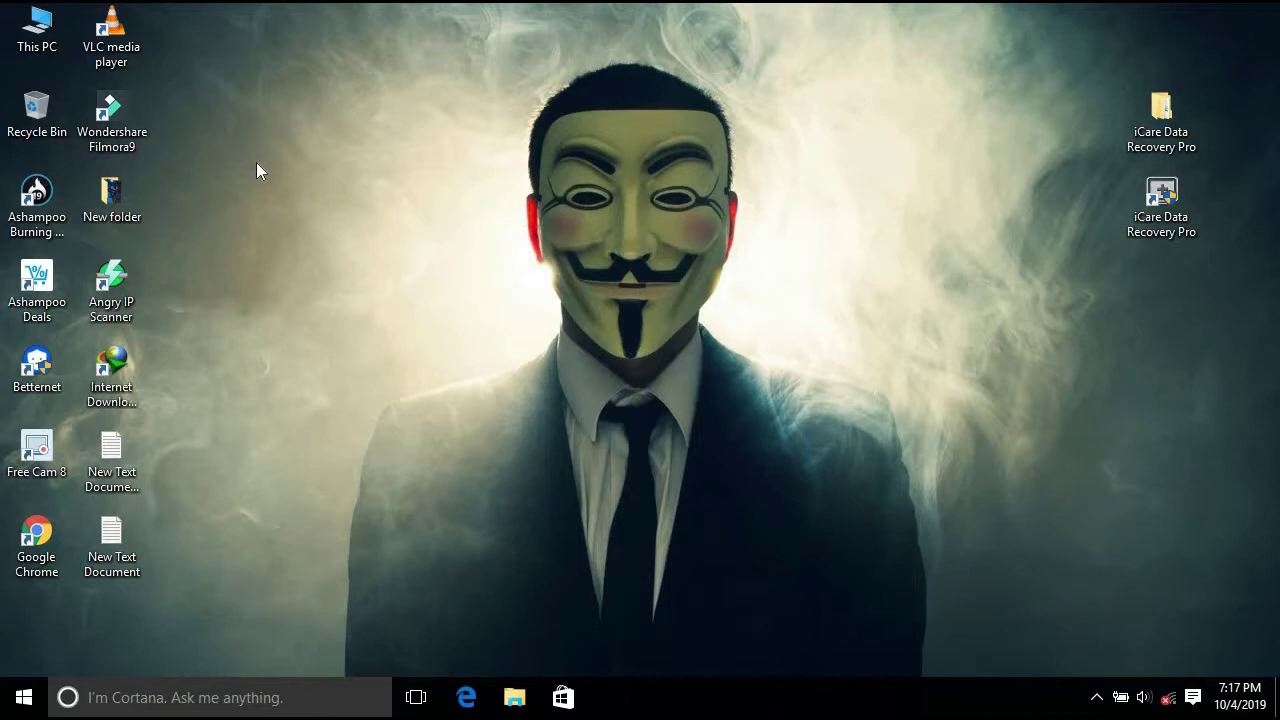
Step: Open This PC in a maximized window and open the USB FLASH (E:) drive to show its files
double_click(54, 44)
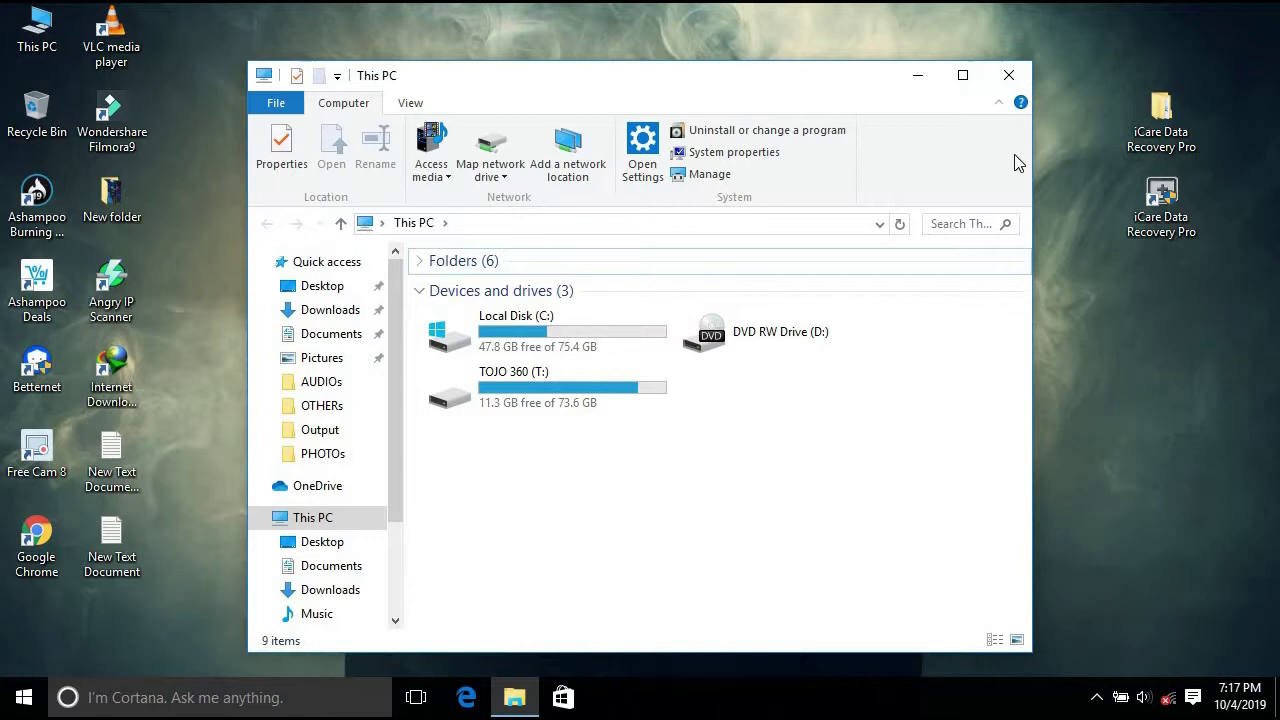
click(963, 76)
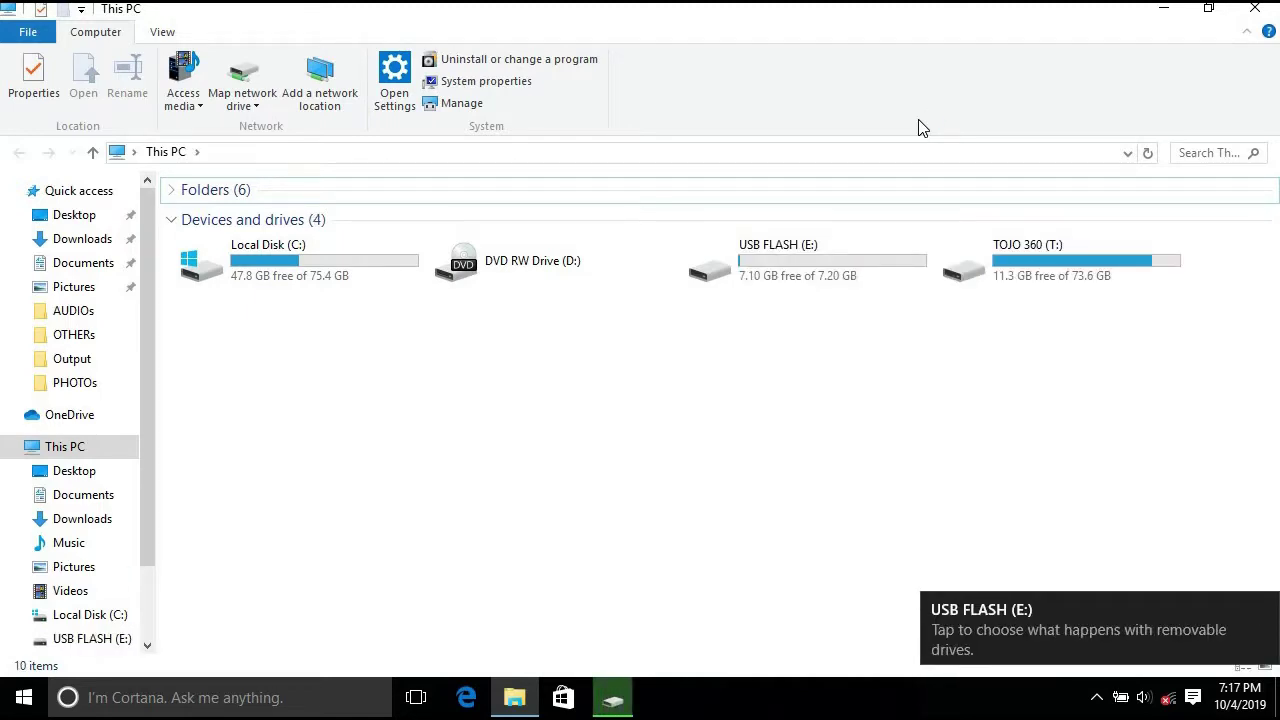
drag(745, 345, 802, 224)
click(814, 357)
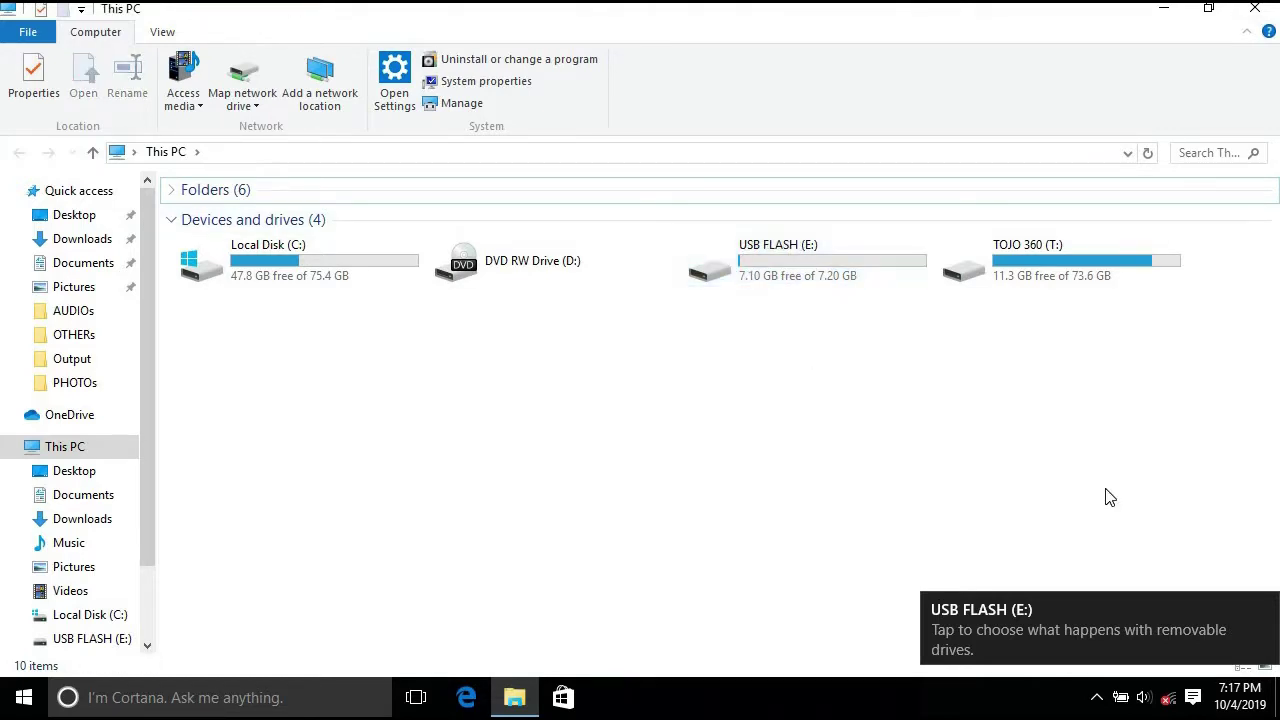
click(1260, 610)
double_click(777, 267)
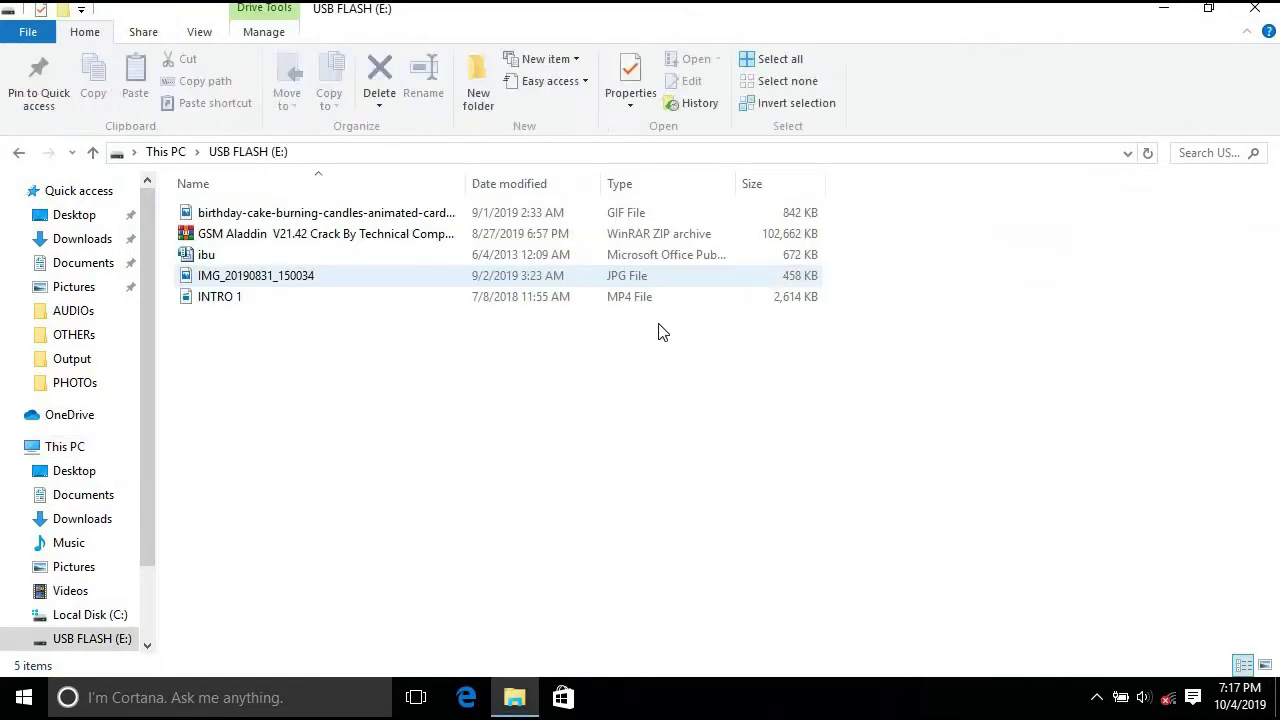
drag(245, 415, 277, 391)
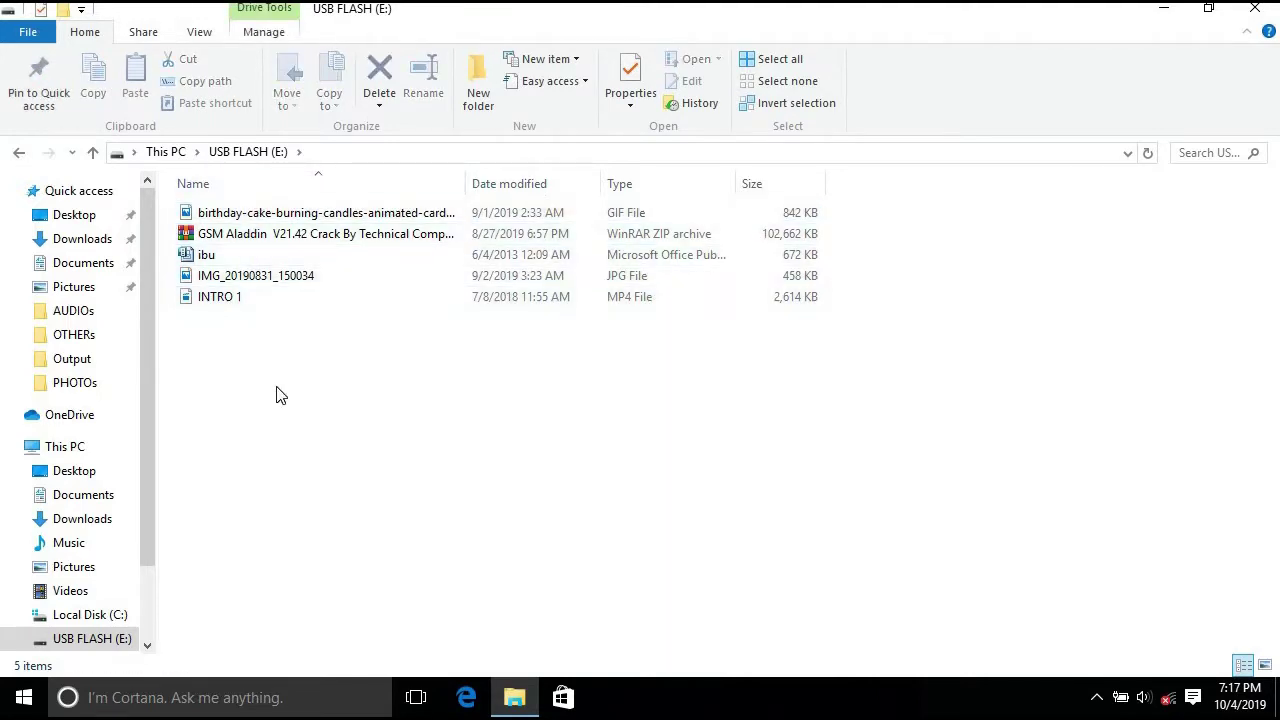
Step: Preview the birthday cake GIF and the ibu Publisher file on the USB drive, closing each viewer
click(240, 222)
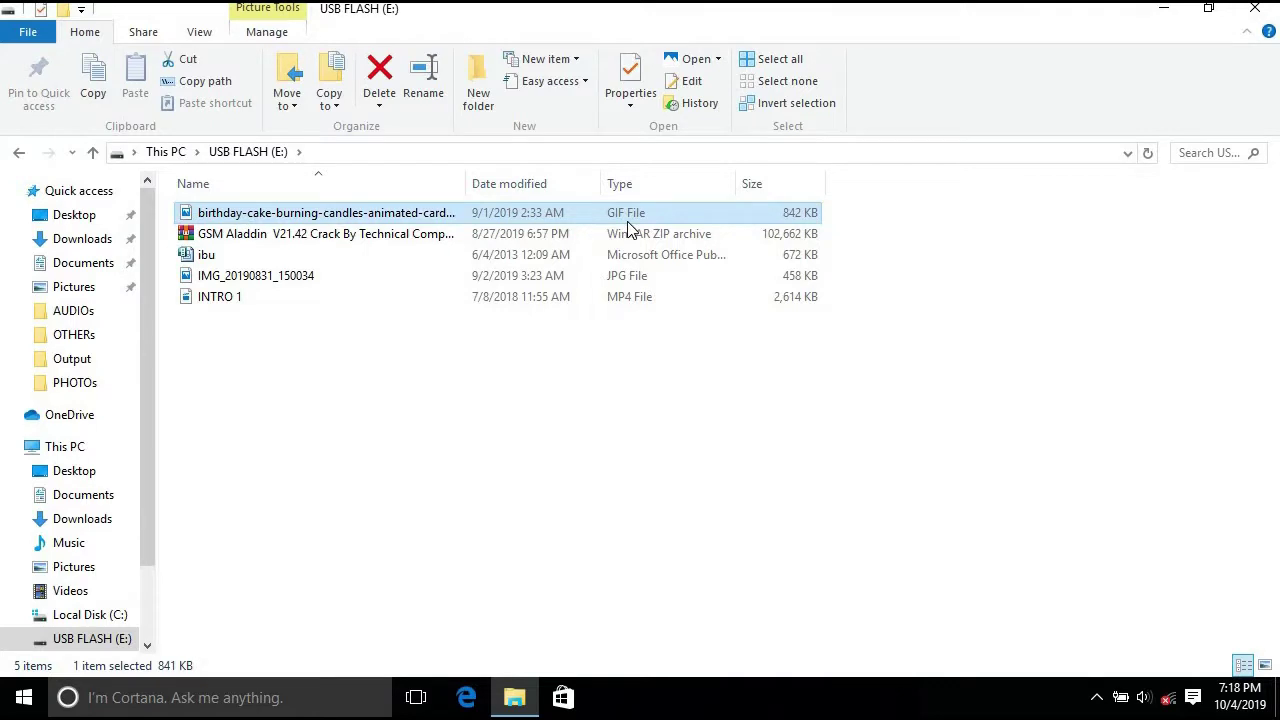
double_click(234, 216)
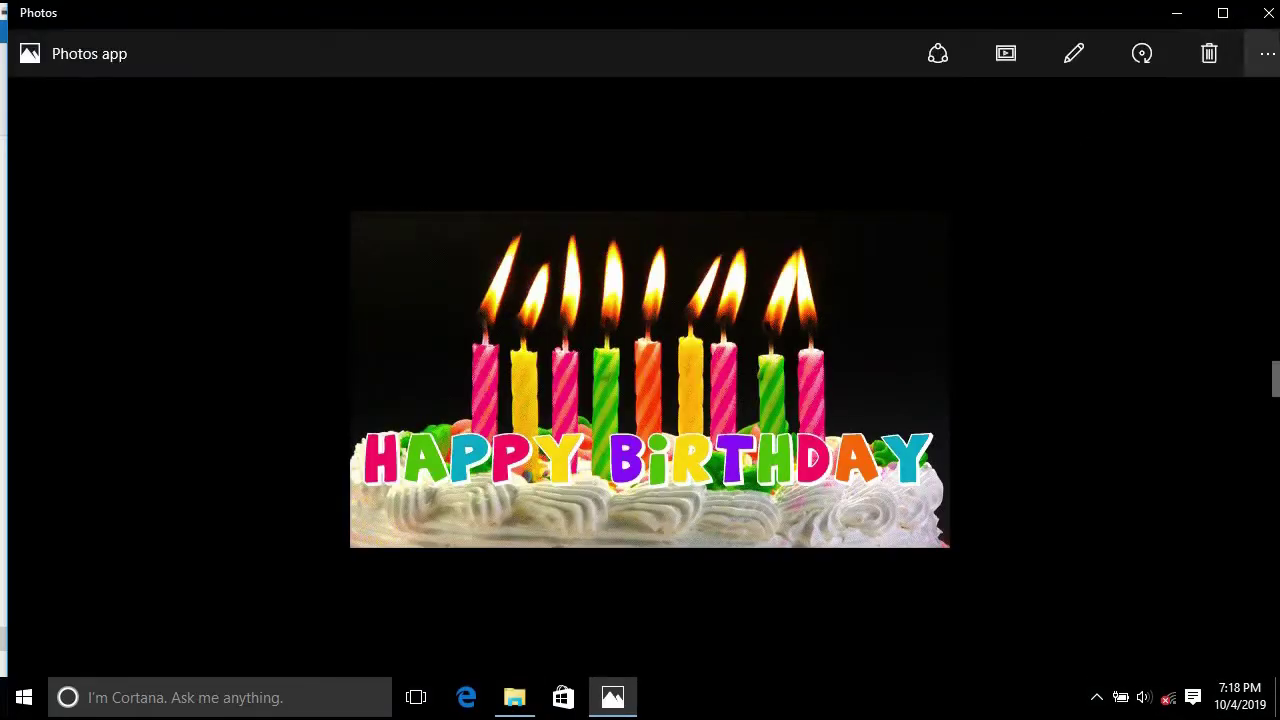
click(1268, 13)
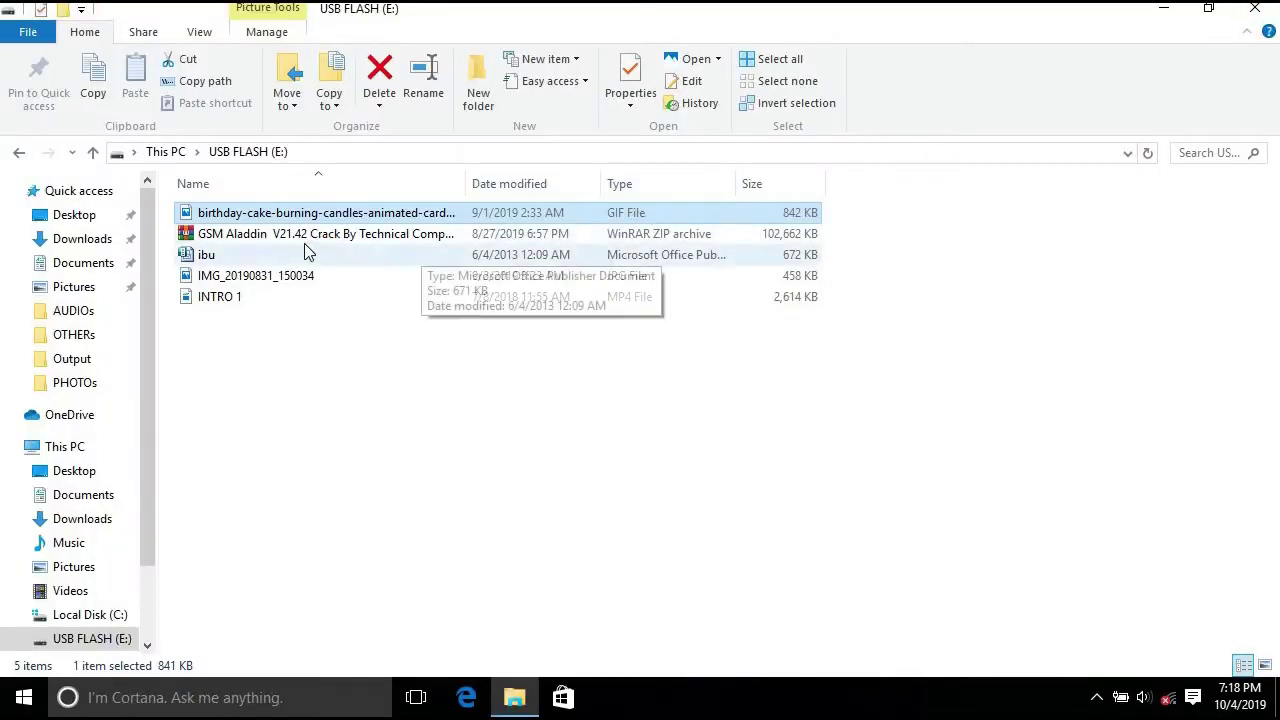
click(246, 238)
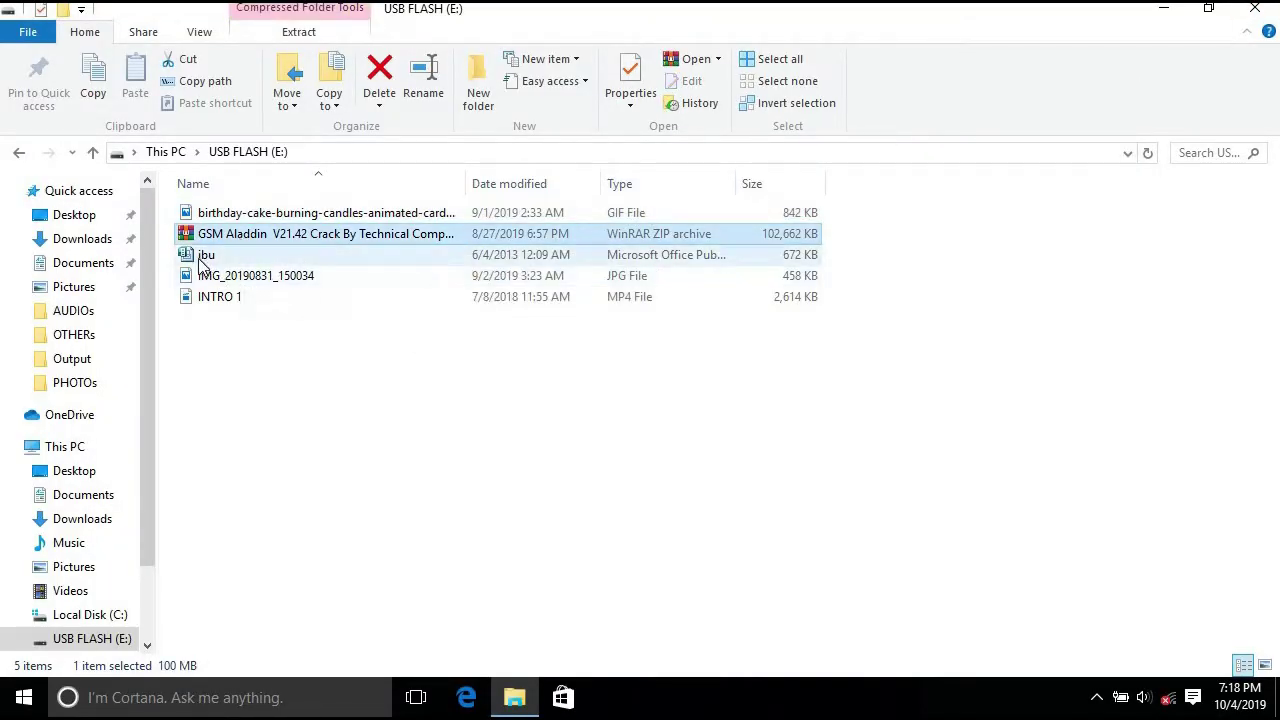
click(198, 255)
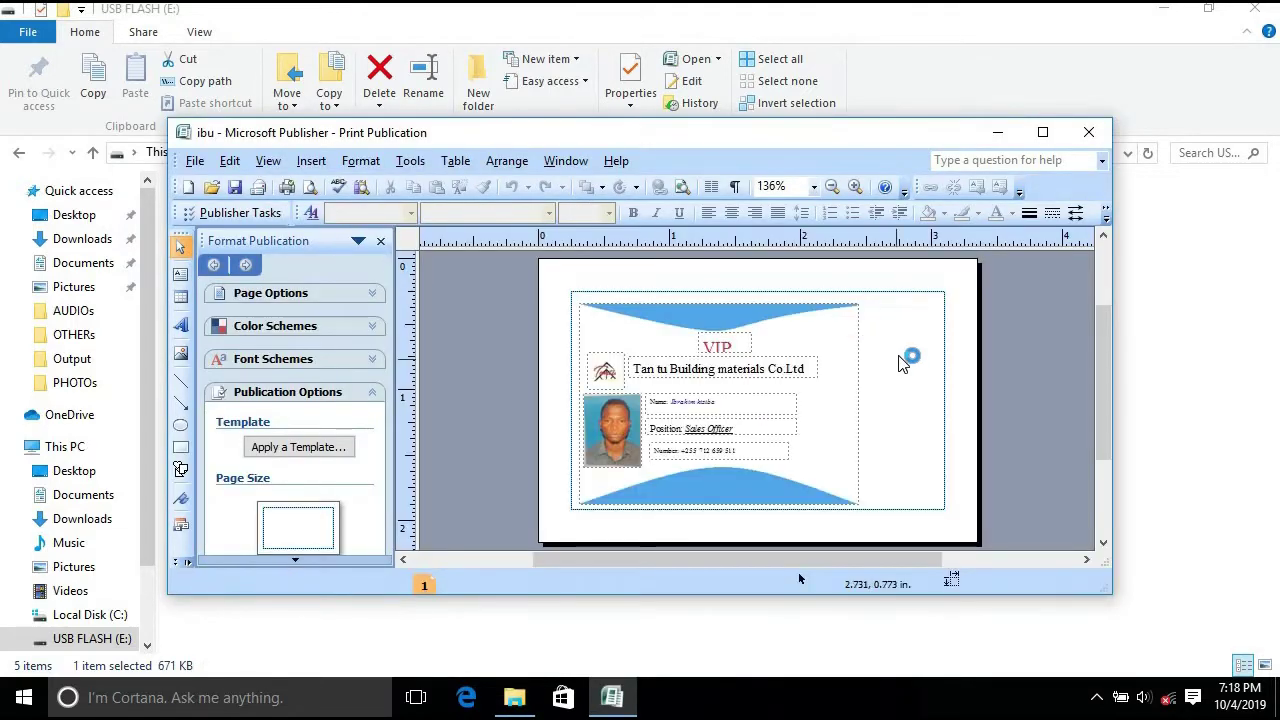
click(1091, 135)
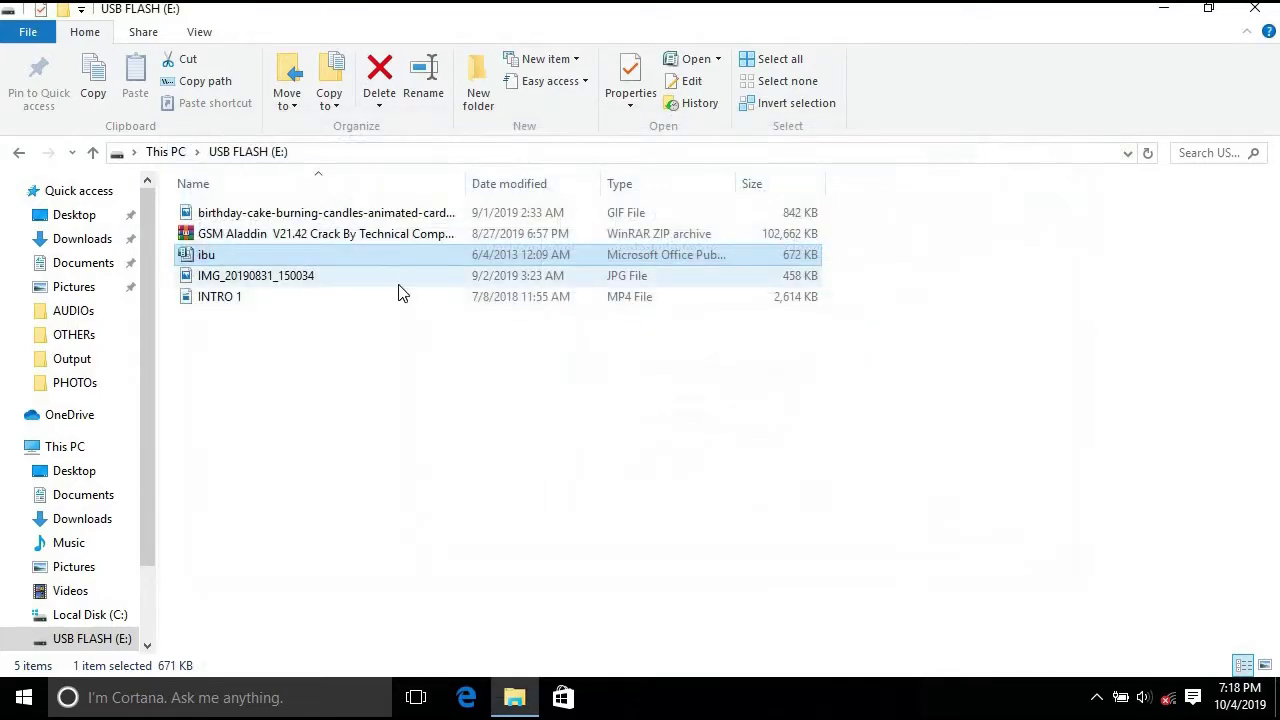
Step: Preview the IMG_20190831_150034 photo and the INTRO 1 video on the USB drive, closing each viewer
double_click(262, 279)
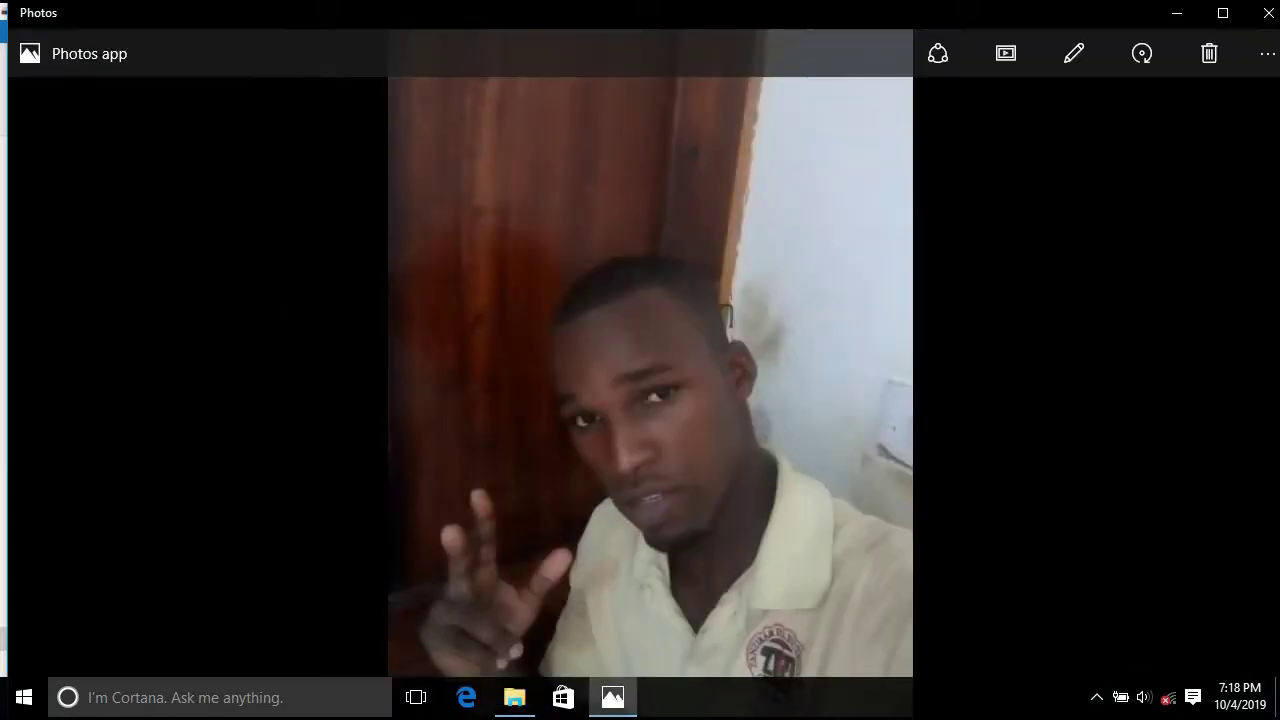
click(1267, 20)
double_click(205, 298)
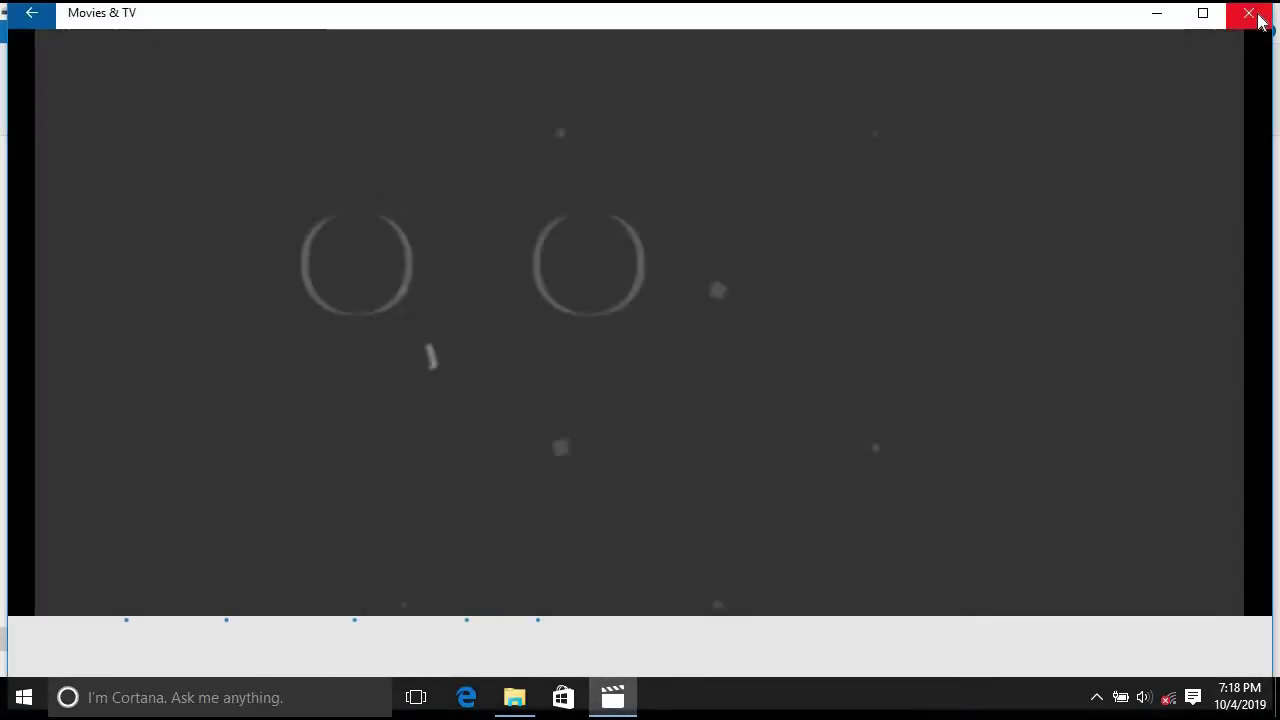
click(1260, 20)
mouse_move(295, 407)
mouse_down()
mouse_move(337, 265)
mouse_move(300, 200)
mouse_up()
click(165, 220)
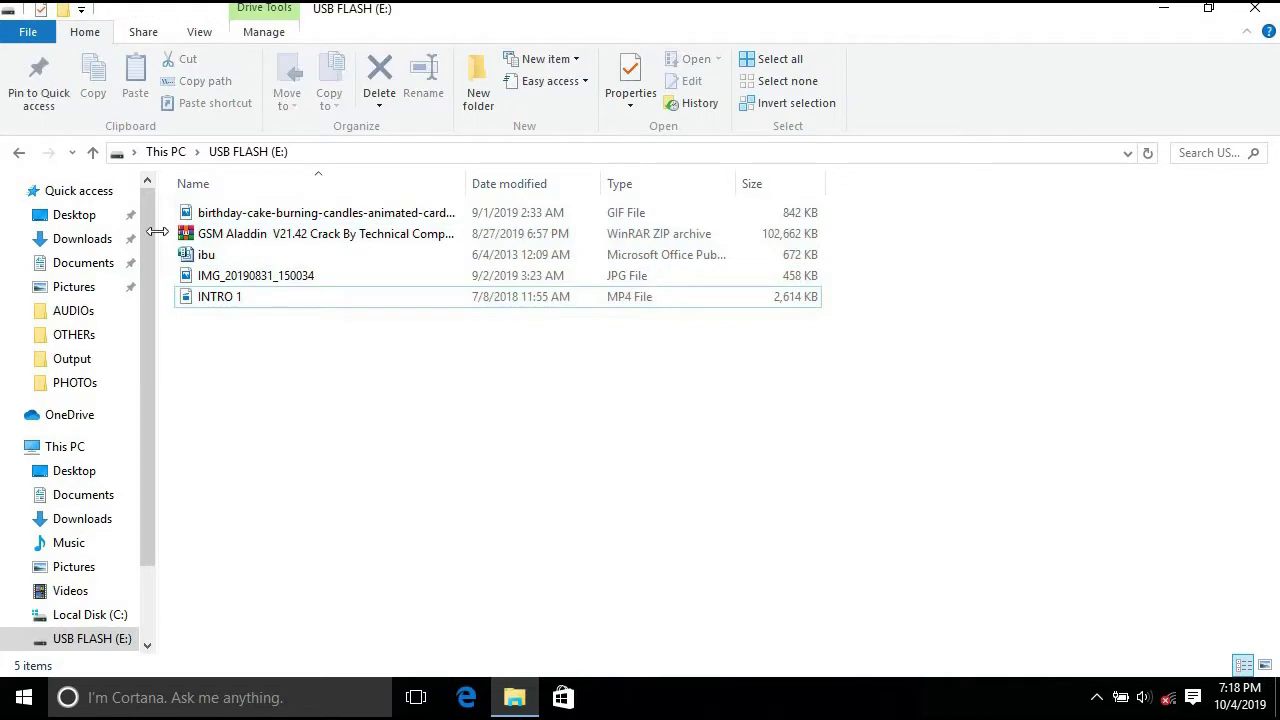
Step: Return to This PC and quick-format the USB FLASH (E:) drive as FAT32 with 4096-byte allocation units
click(19, 152)
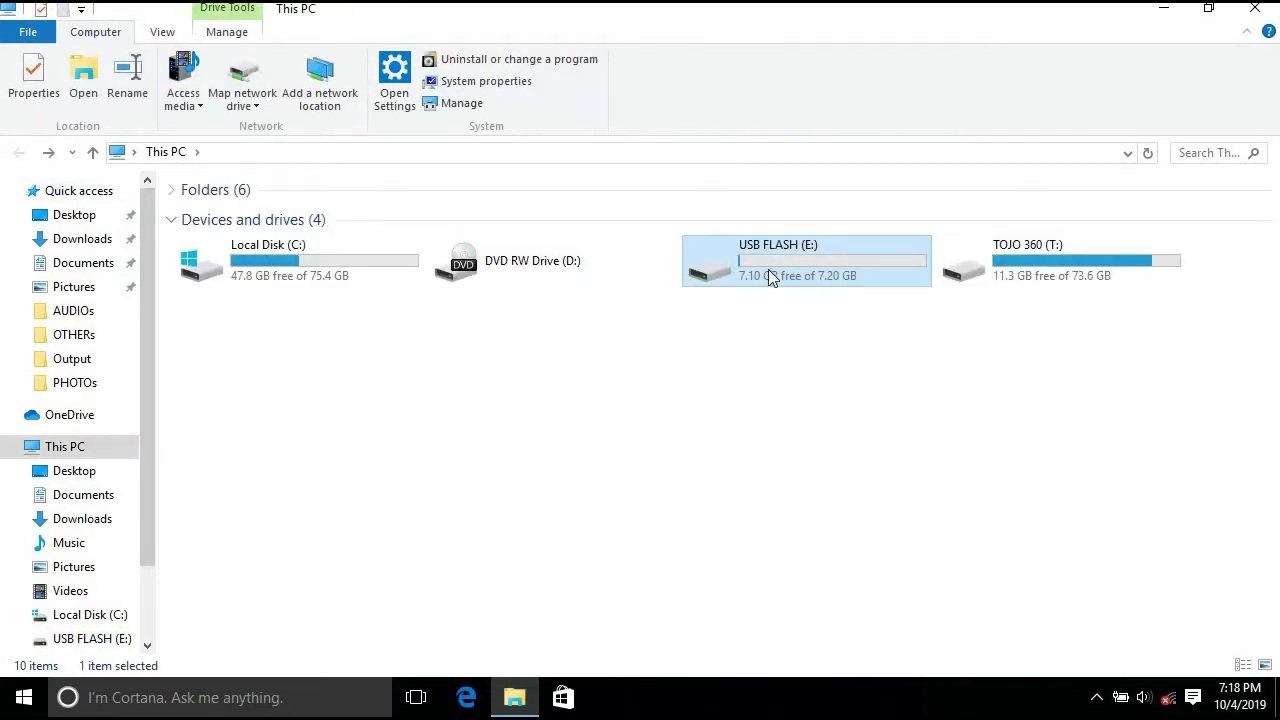
right_click(753, 375)
click(775, 440)
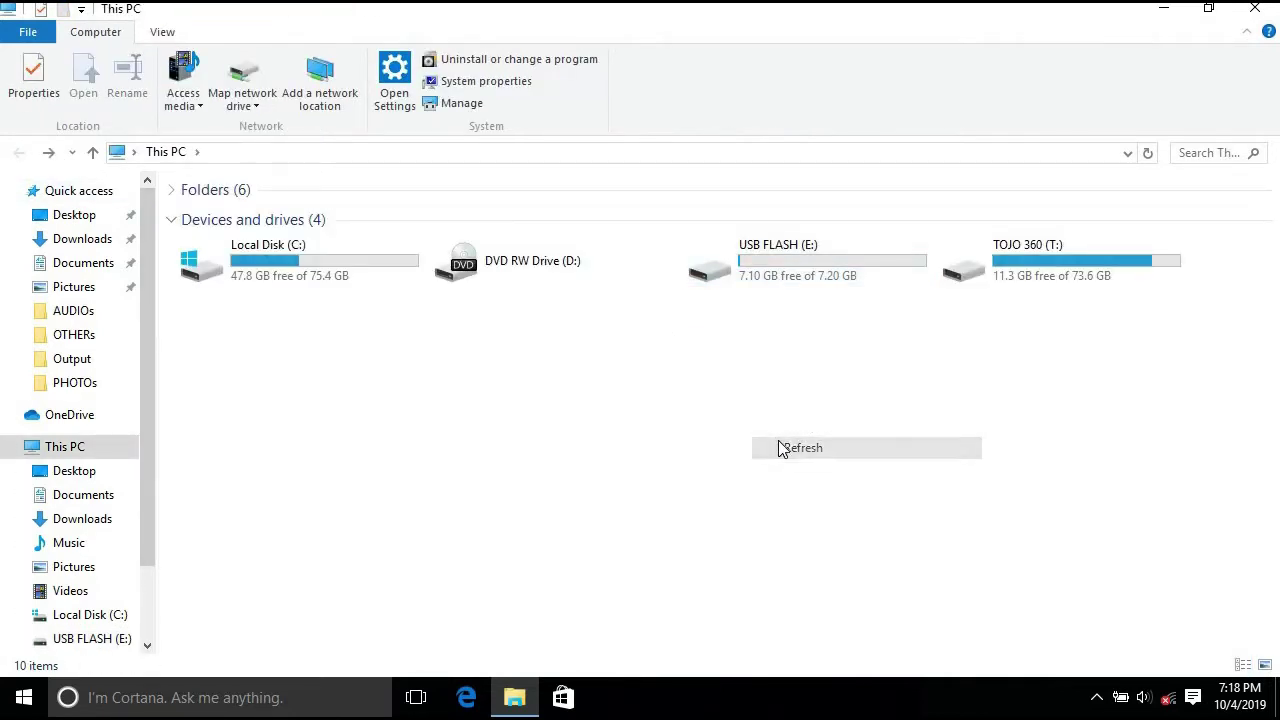
right_click(757, 262)
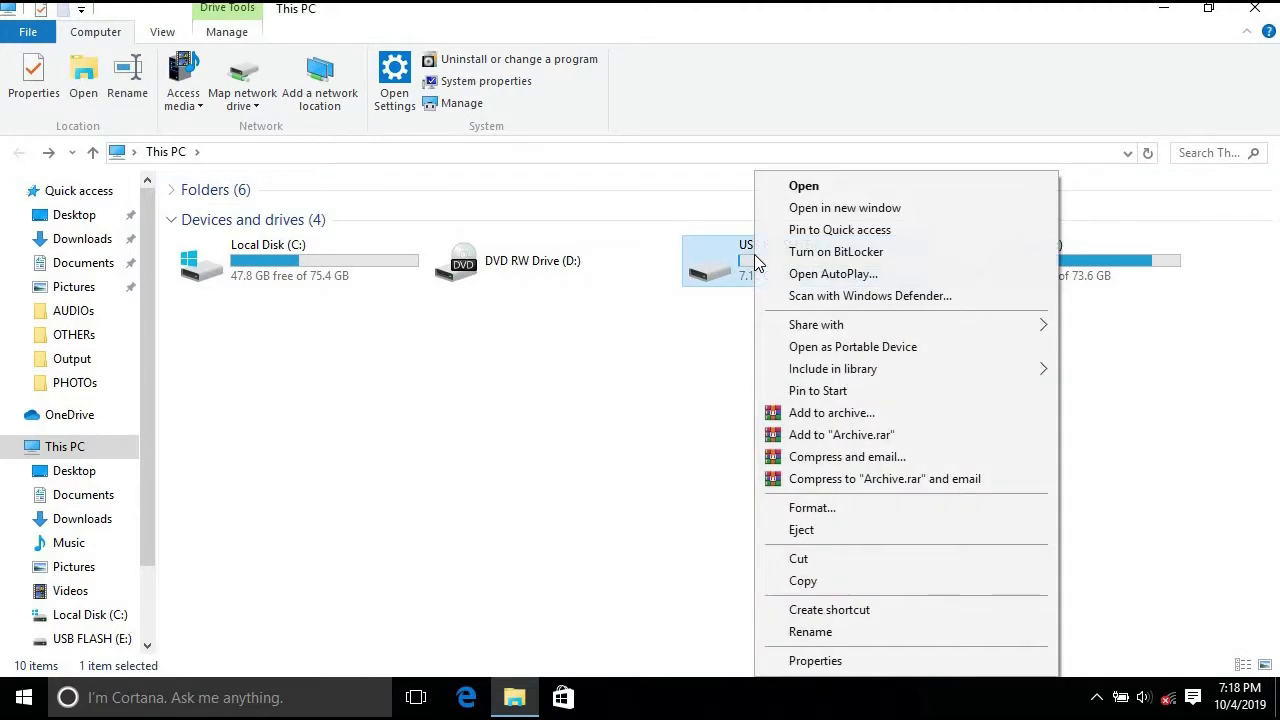
click(822, 512)
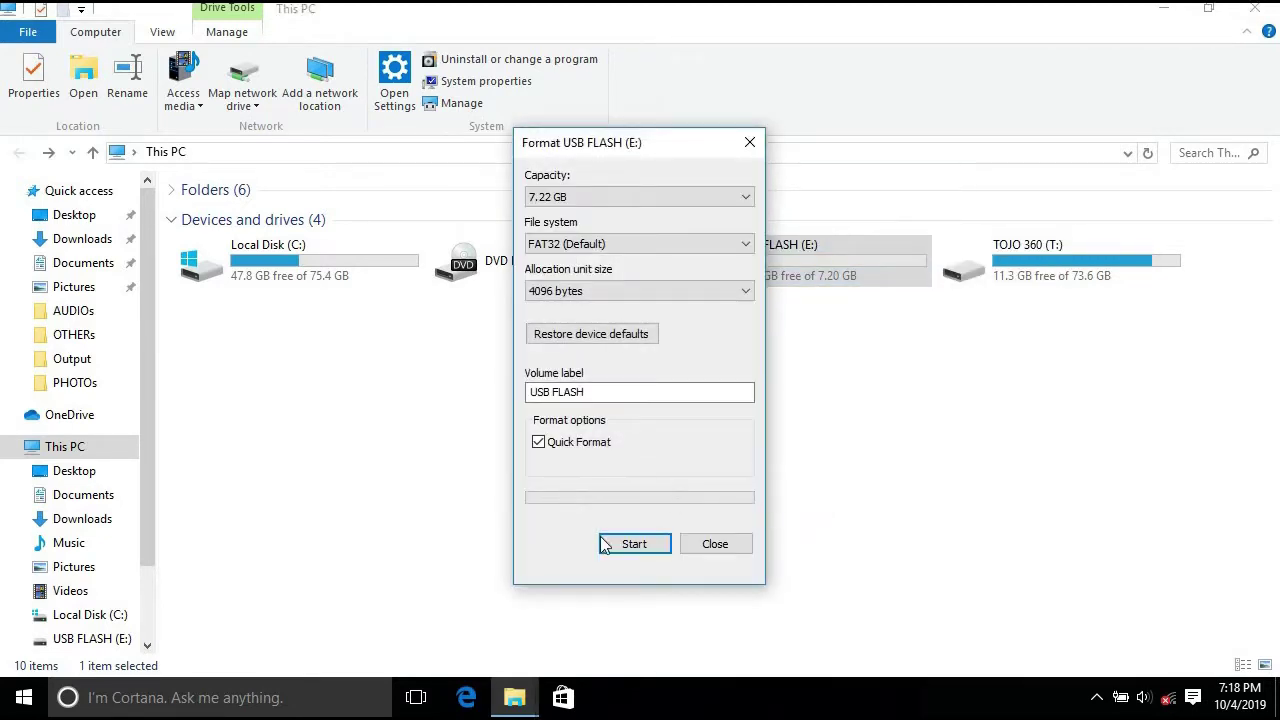
click(624, 549)
click(685, 348)
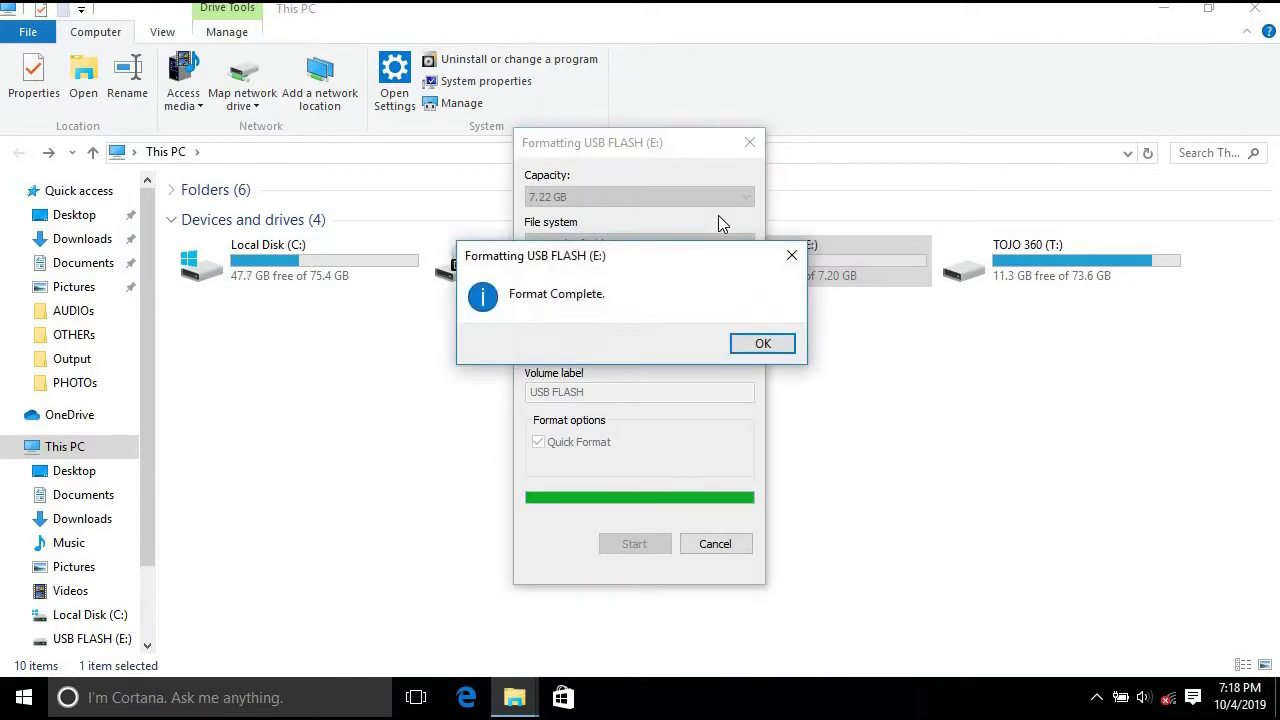
click(785, 346)
click(750, 143)
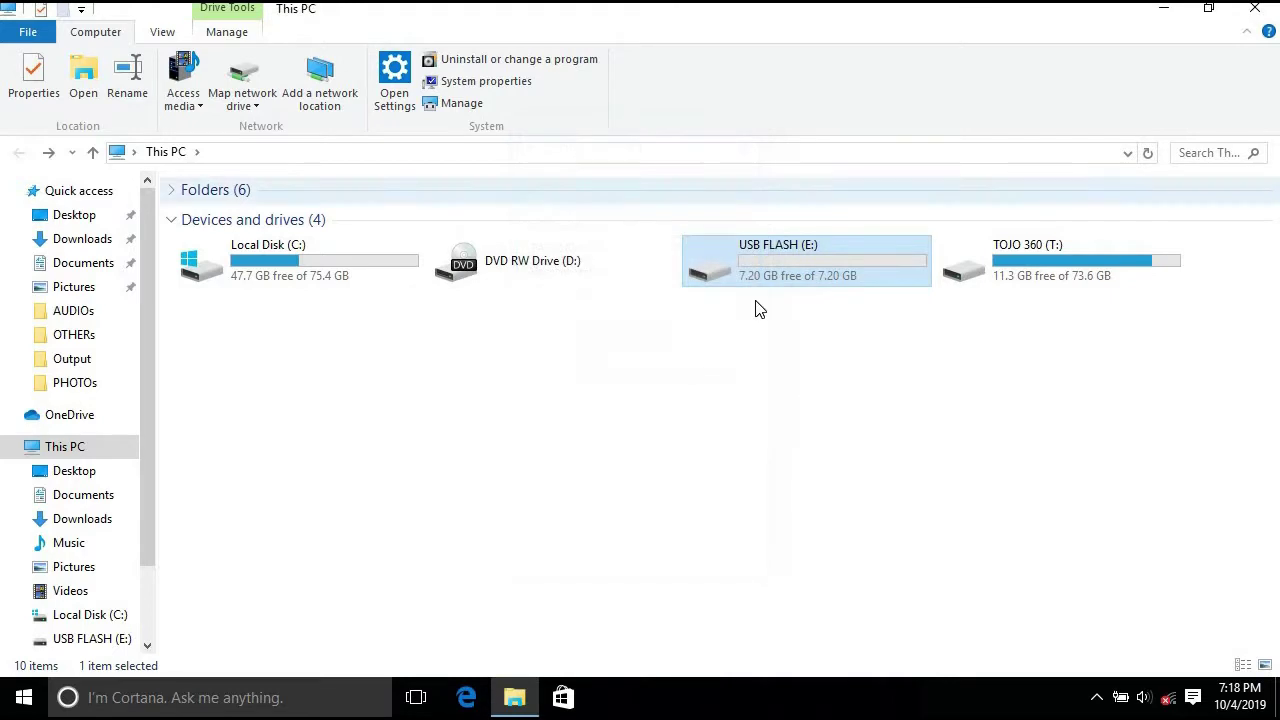
Step: Open the formatted USB FLASH (E:) drive to check its contents, and close the window
double_click(788, 284)
drag(318, 280, 732, 547)
click(18, 150)
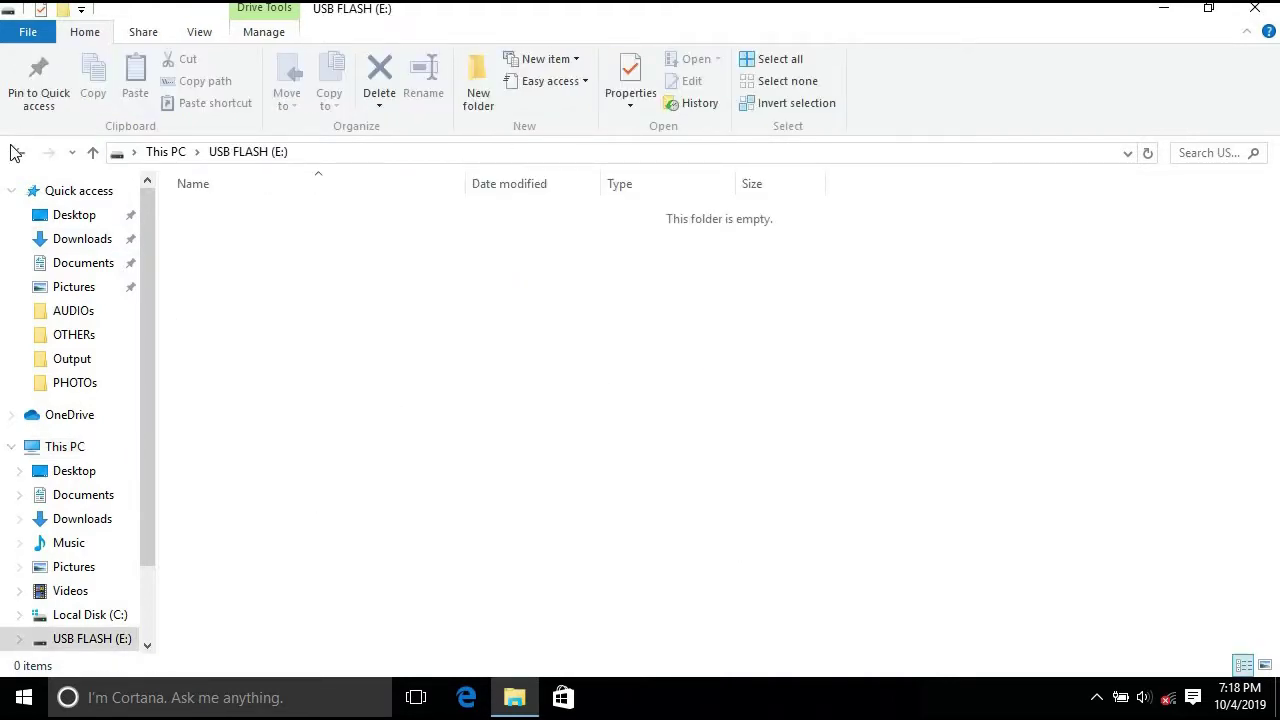
click(1255, 9)
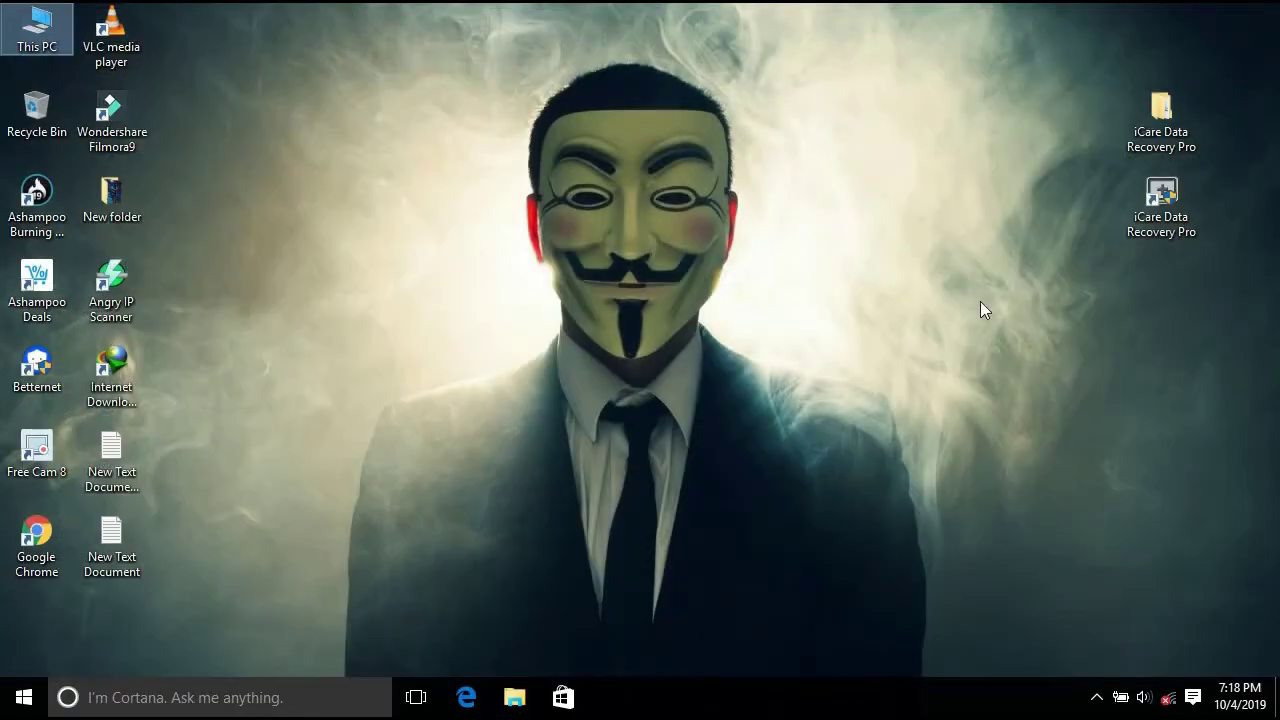
Step: Check the Recycle Bin for the USB drive's files, close it and refresh the desktop
double_click(36, 110)
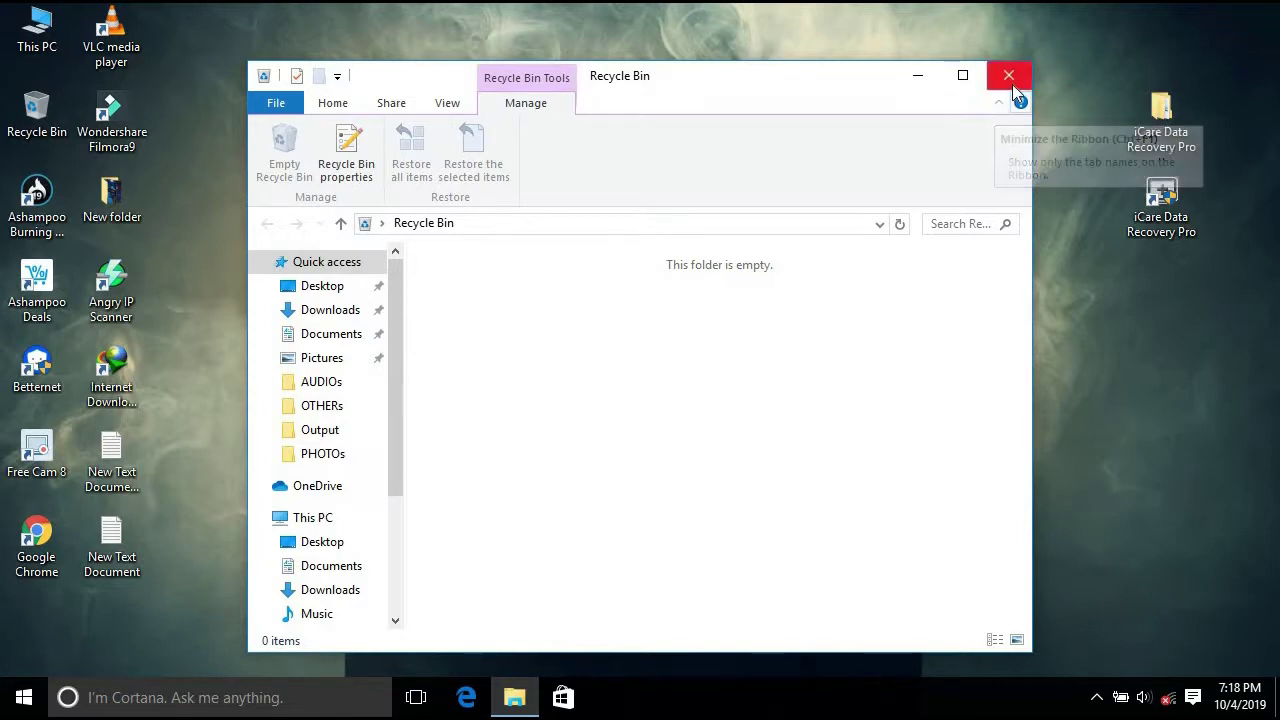
click(1009, 76)
right_click(567, 219)
click(629, 277)
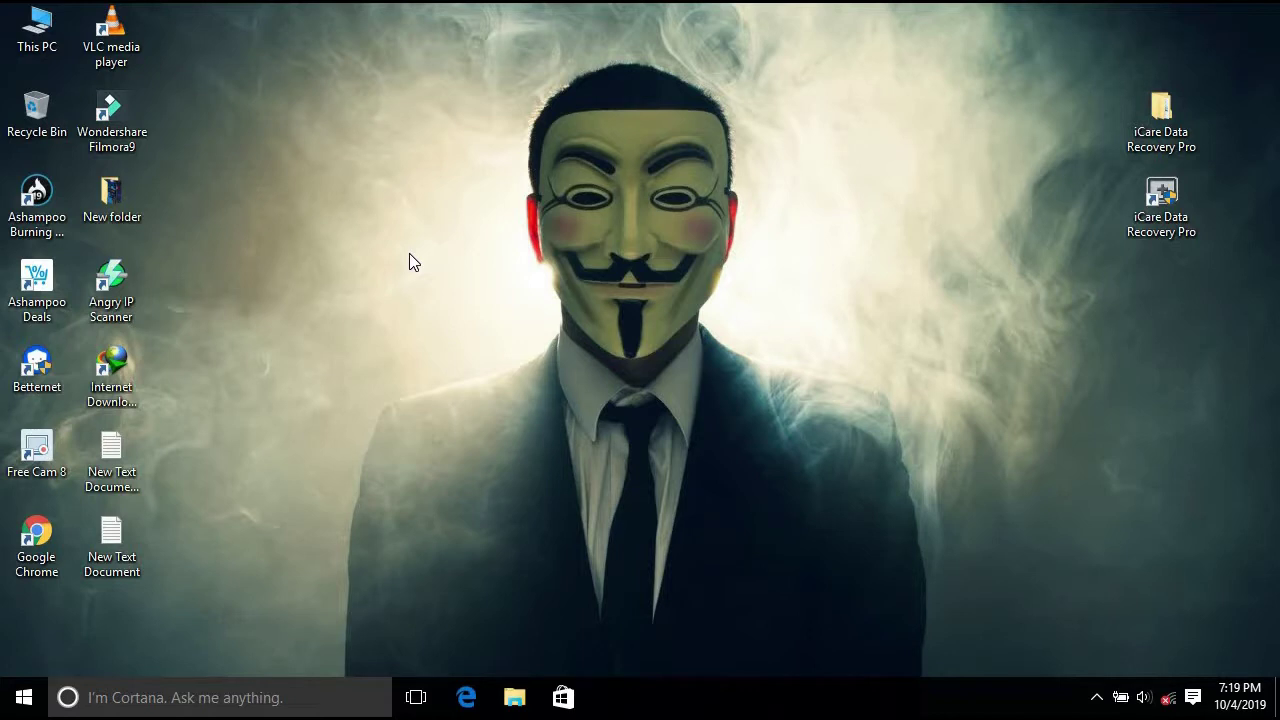
Step: Rearrange the iCare Data Recovery Pro shortcut and folder side by side on the desktop, and refresh it
drag(1018, 47, 1217, 385)
click(1203, 400)
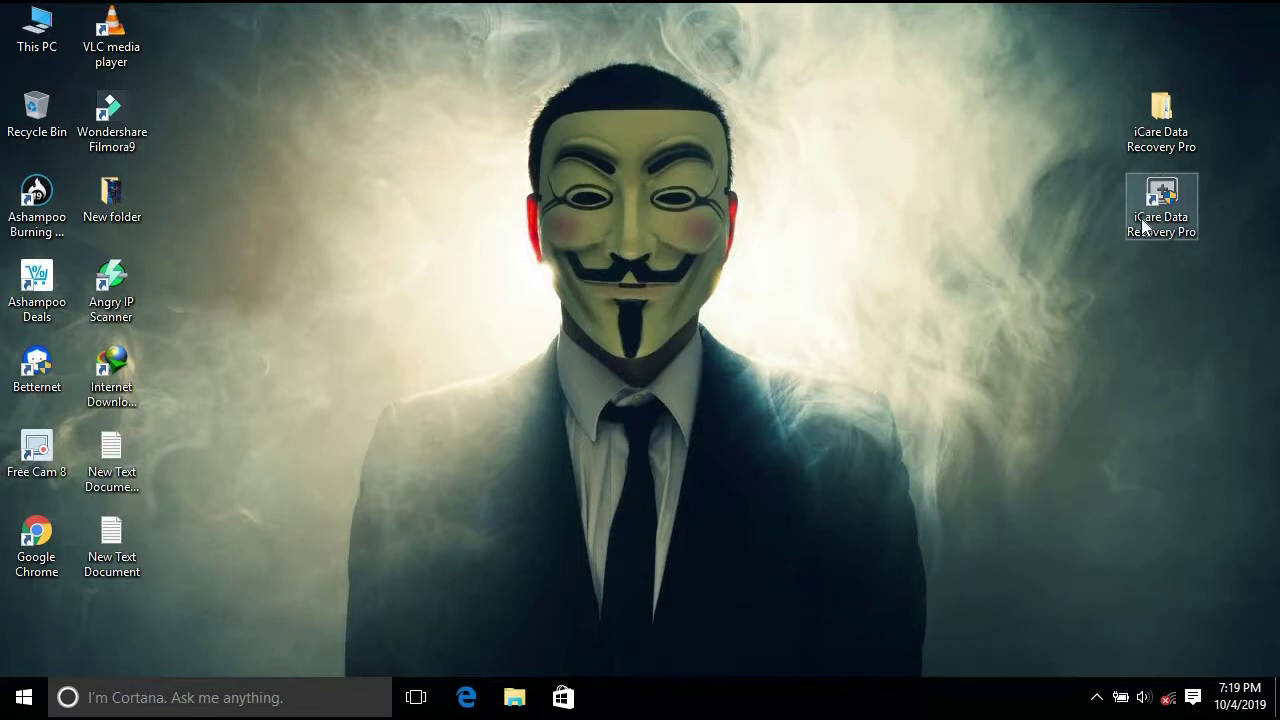
drag(1158, 226, 1094, 252)
click(1158, 118)
drag(1156, 118, 1152, 210)
right_click(392, 262)
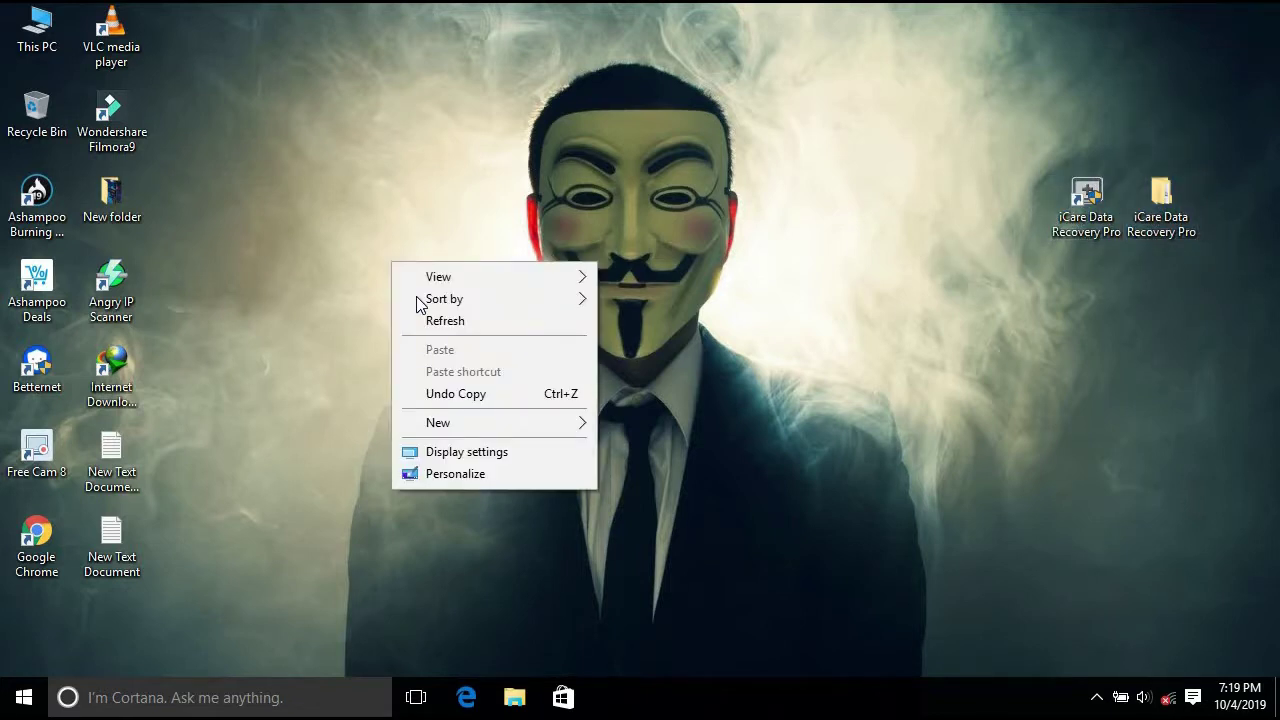
click(444, 324)
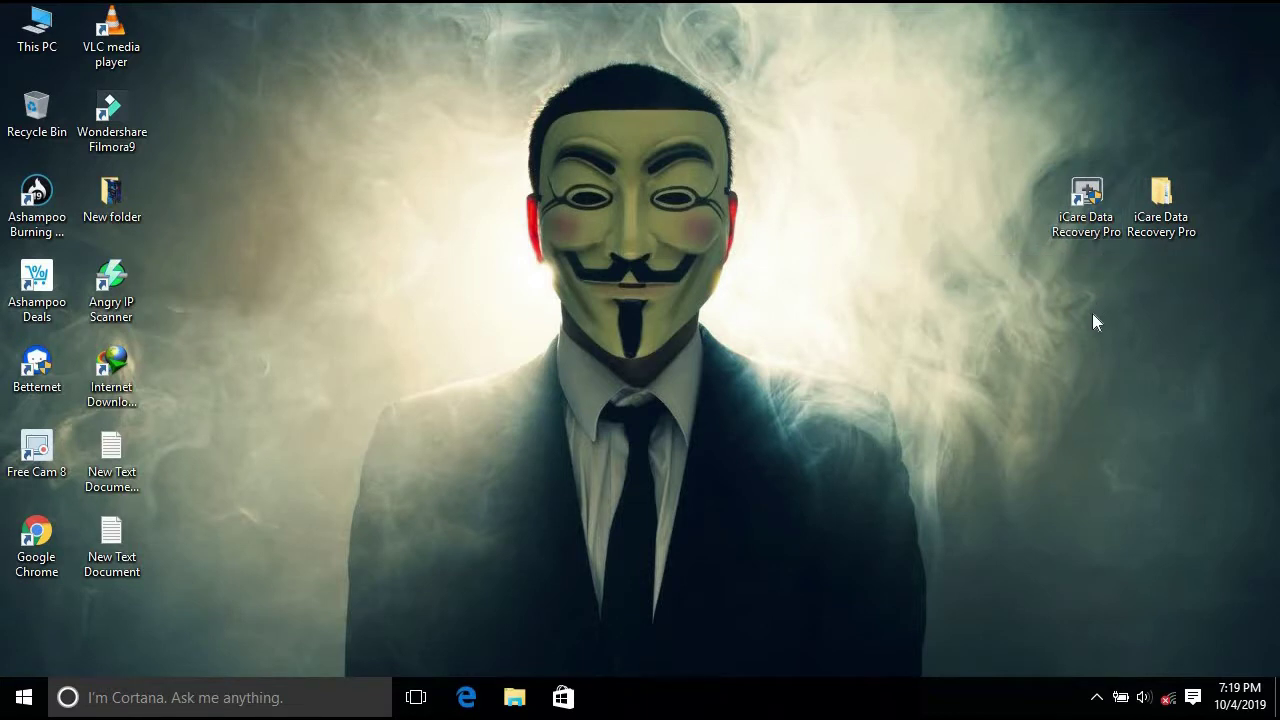
Step: Open the Crack folder inside iCare Data Recovery Pro By BD IT WEB from the desktop's iCare Data Recovery Pro folder
drag(1028, 156, 1168, 383)
click(1170, 388)
double_click(1161, 201)
double_click(565, 297)
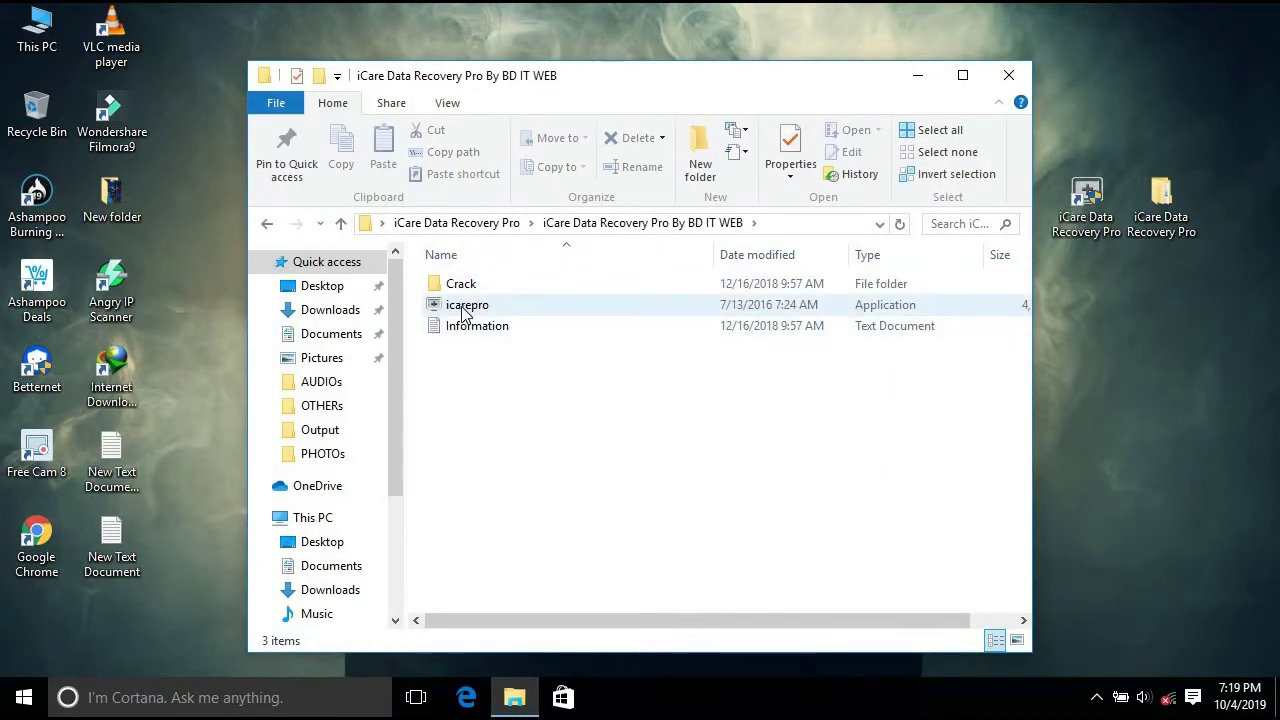
click(467, 308)
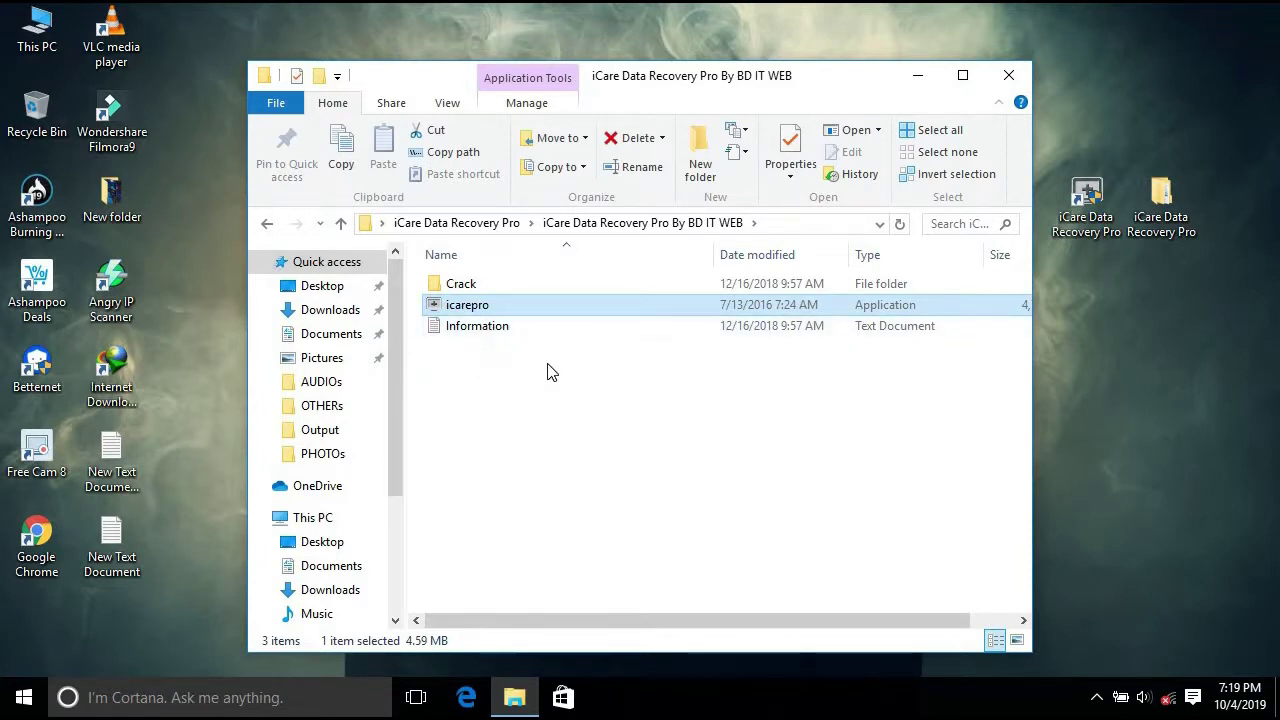
double_click(458, 285)
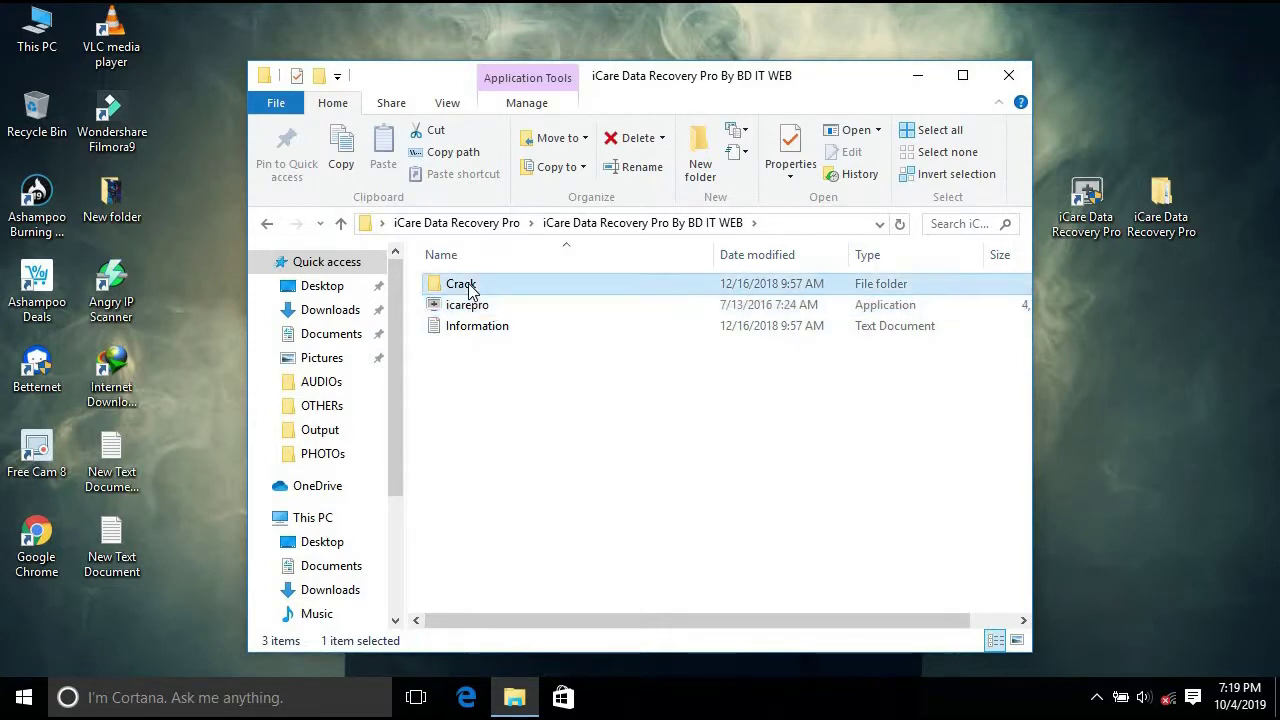
Step: Copy the iCDR application from the Crack folder and close the folder window
right_click(450, 286)
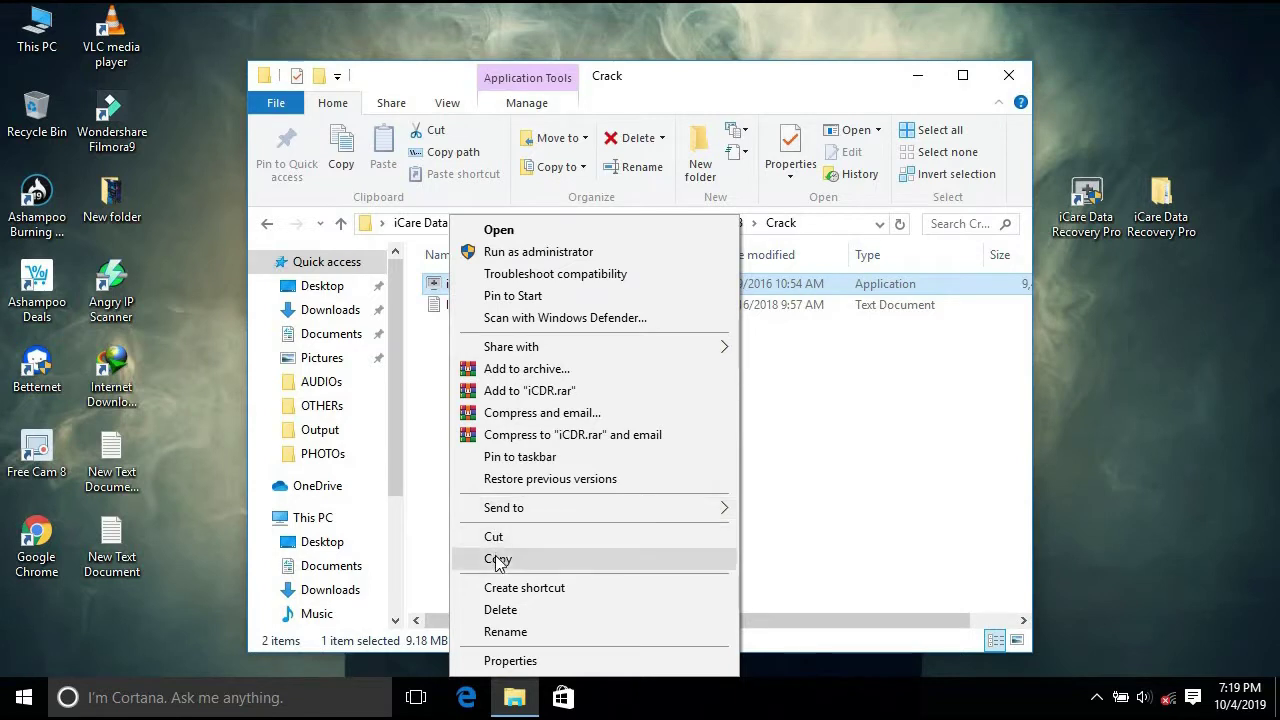
click(497, 560)
click(1007, 78)
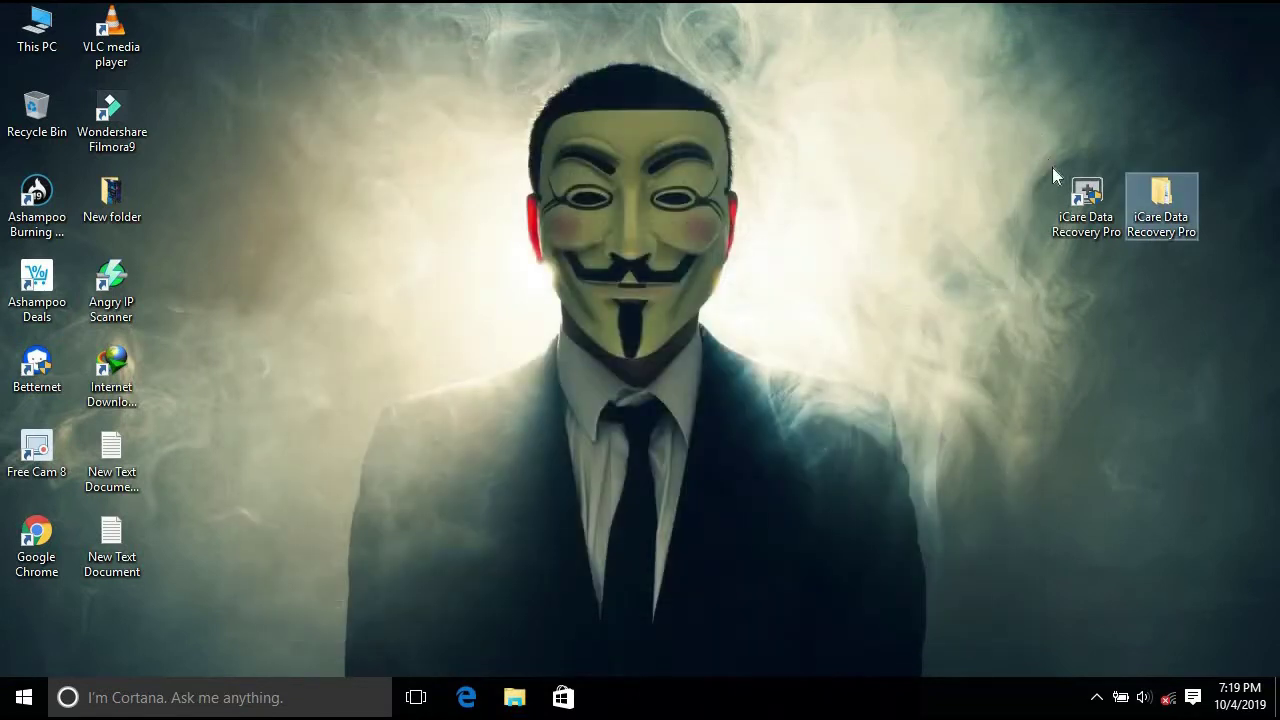
Step: Try to paste the copied iCDR application into the iCare Data Recovery Pro shortcut's file location, cancel the file replacement and close the folder
right_click(1081, 194)
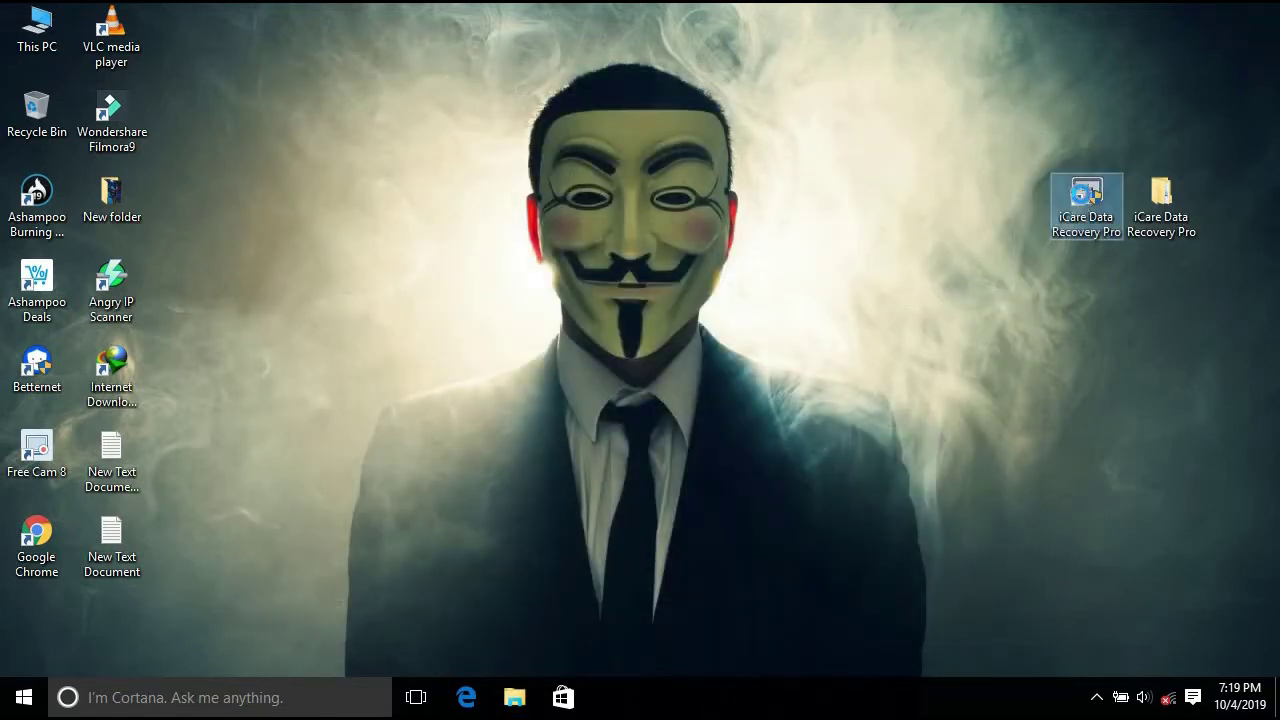
click(775, 214)
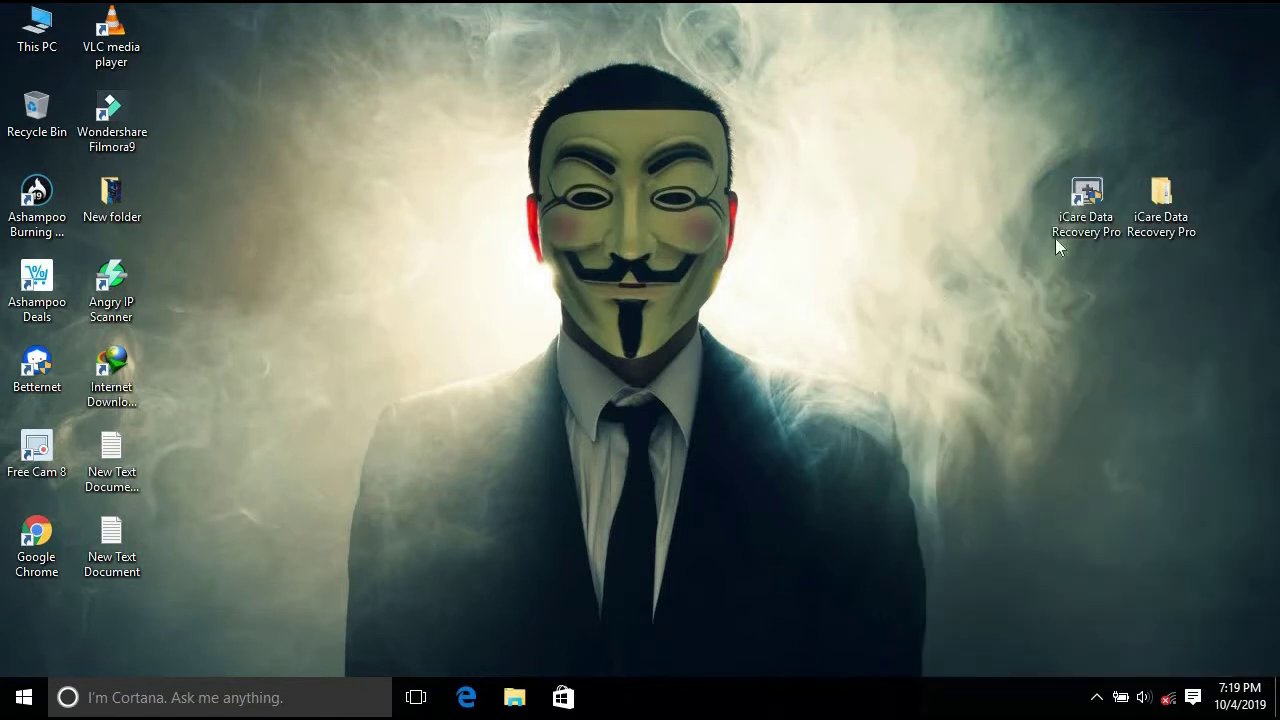
right_click(1085, 195)
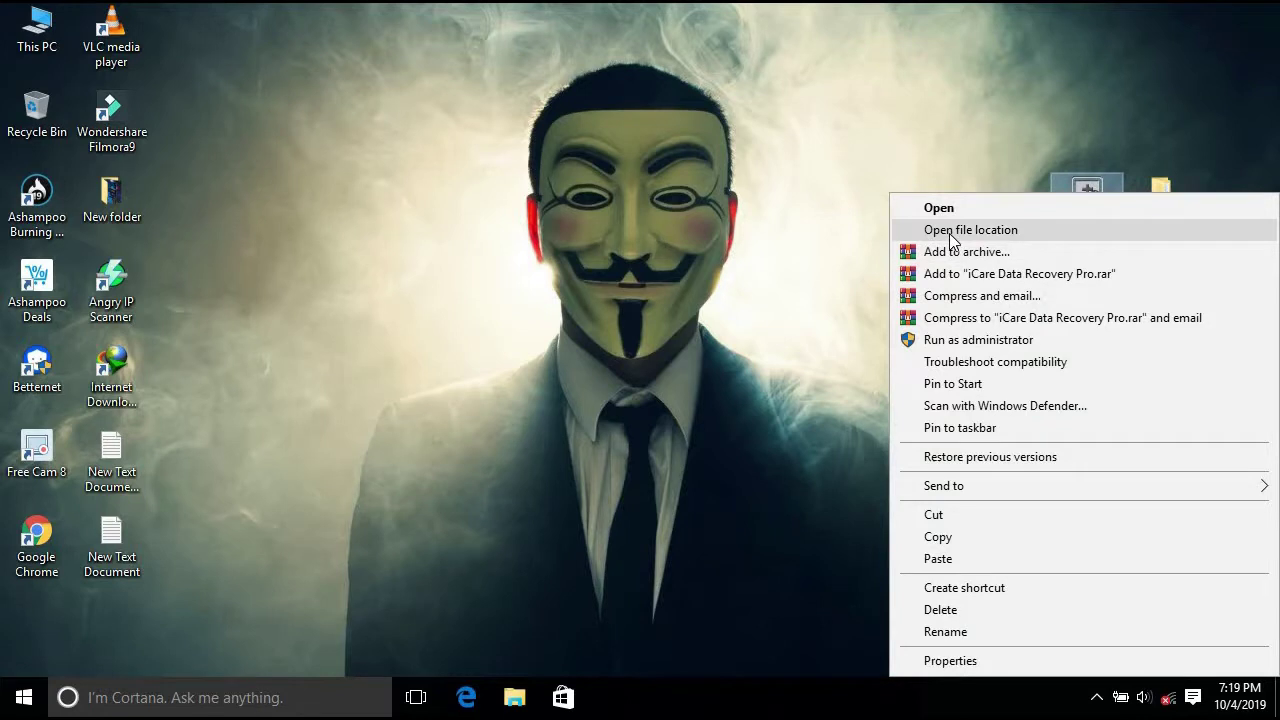
click(949, 233)
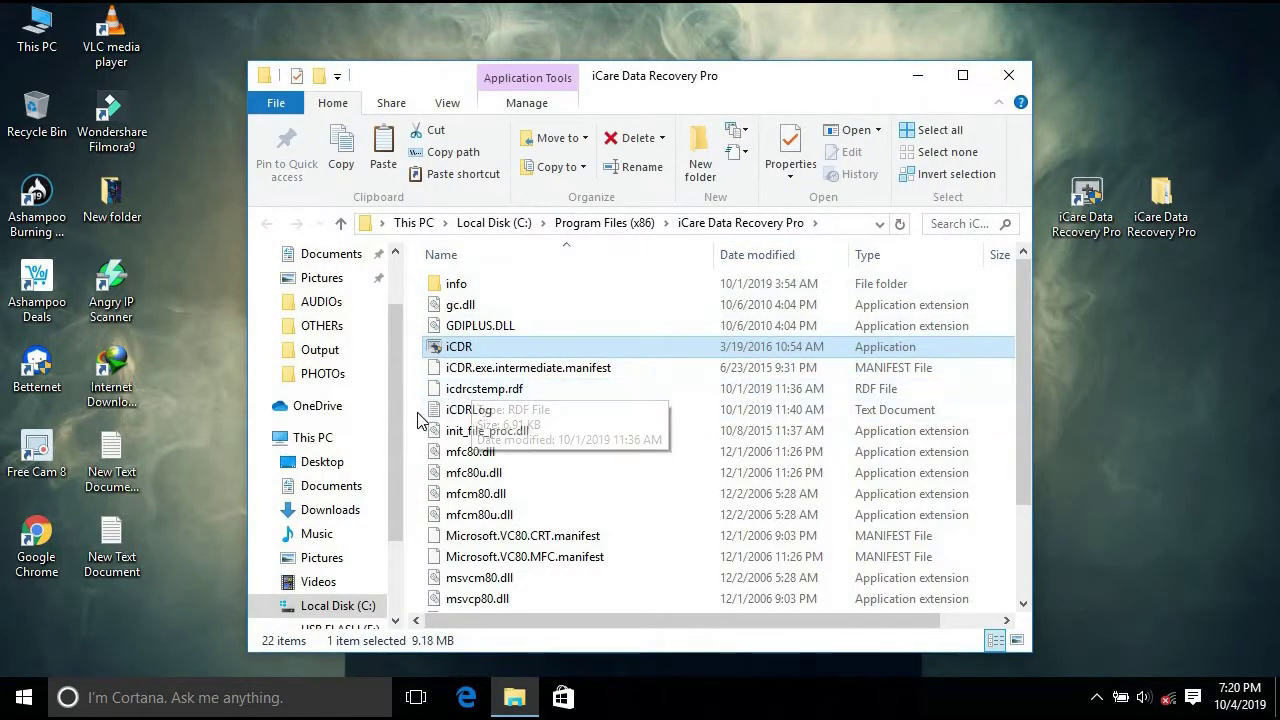
right_click(418, 420)
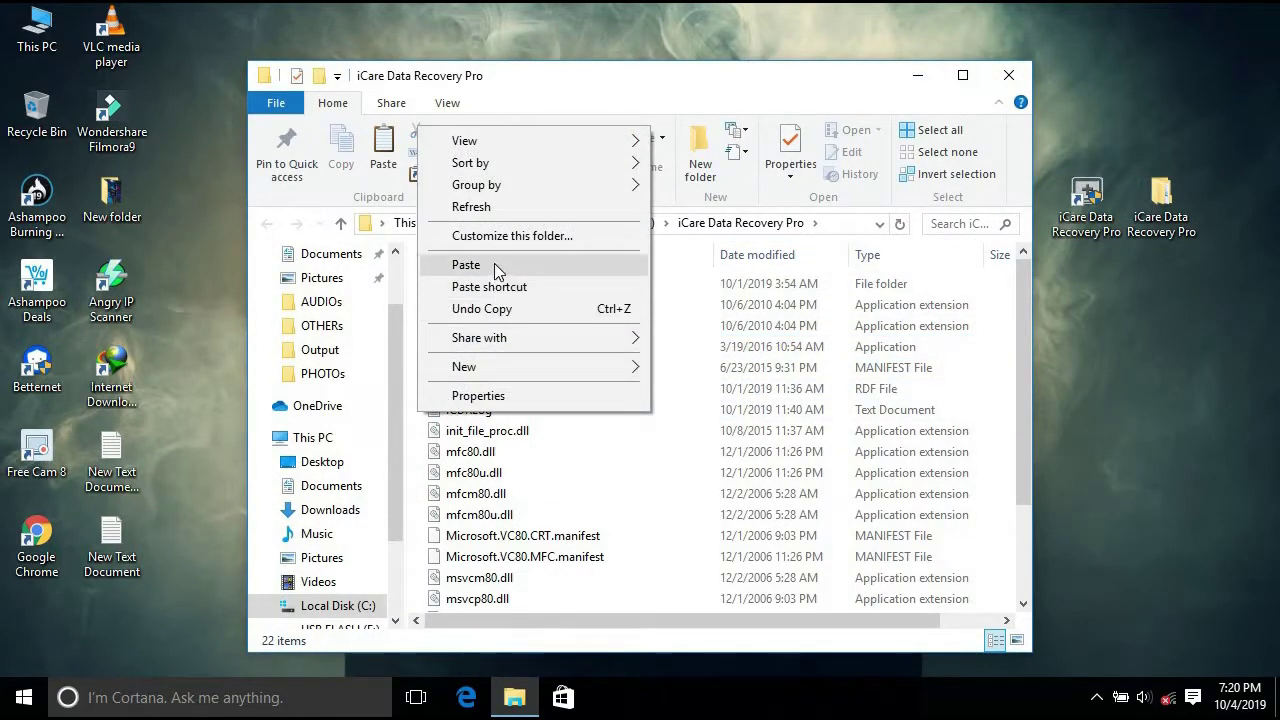
click(495, 268)
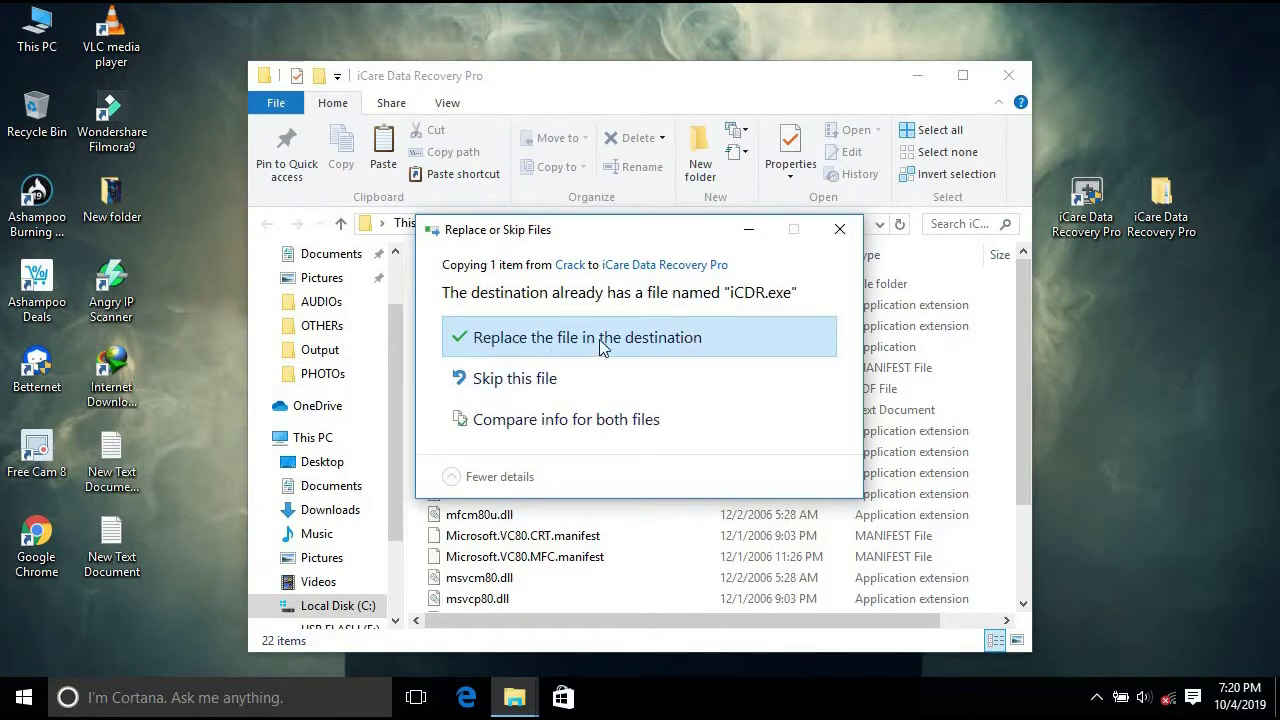
click(840, 231)
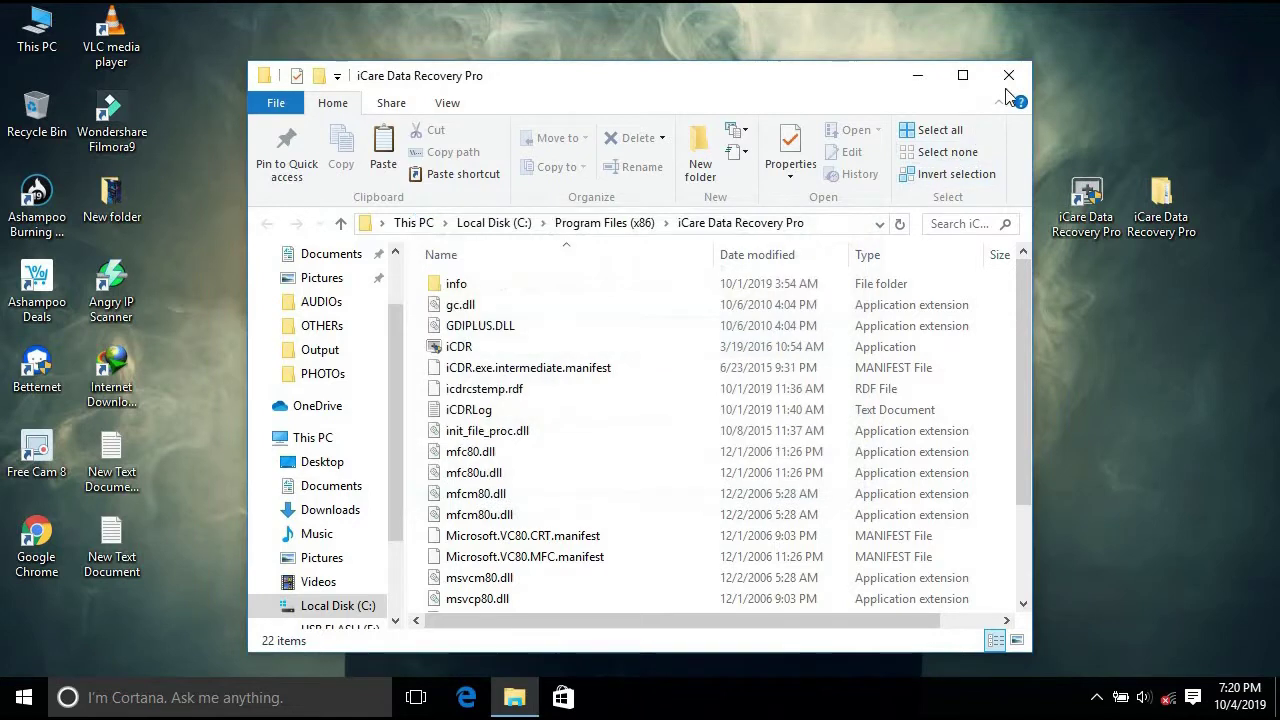
click(1023, 73)
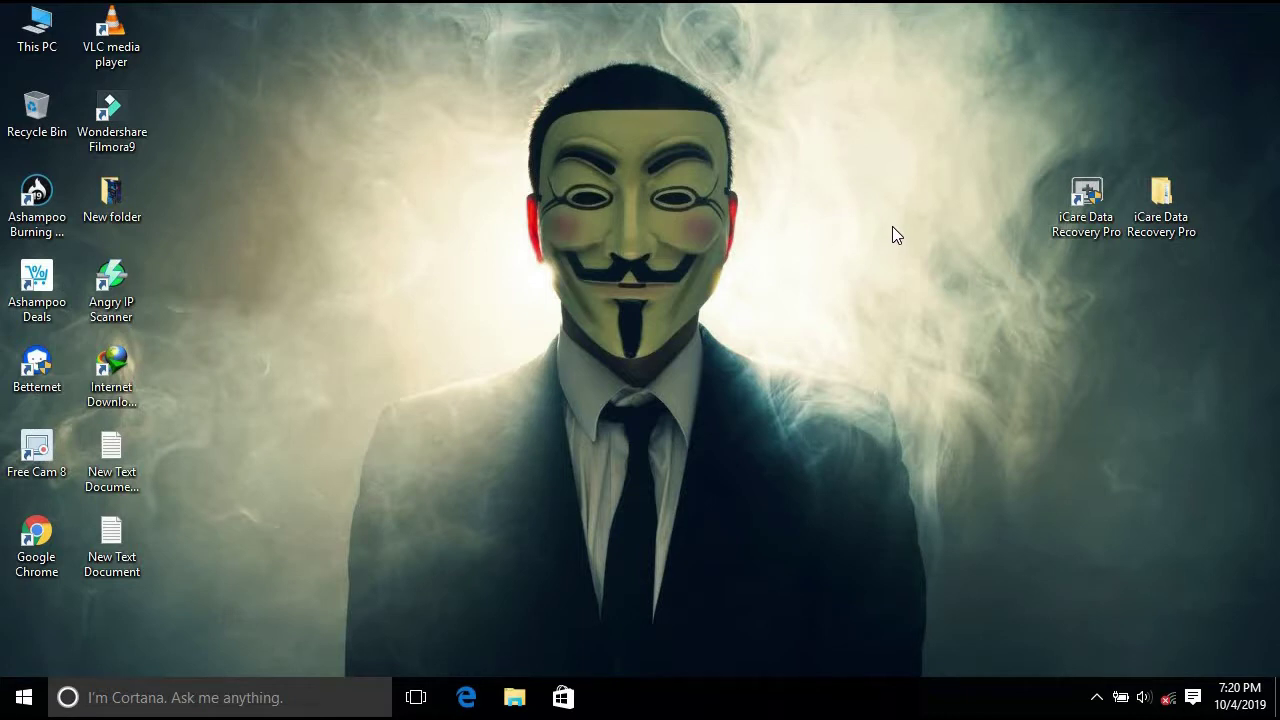
Step: Refresh the desktop several times and move the iCare Data Recovery Pro shortcut one row lower
right_click(893, 229)
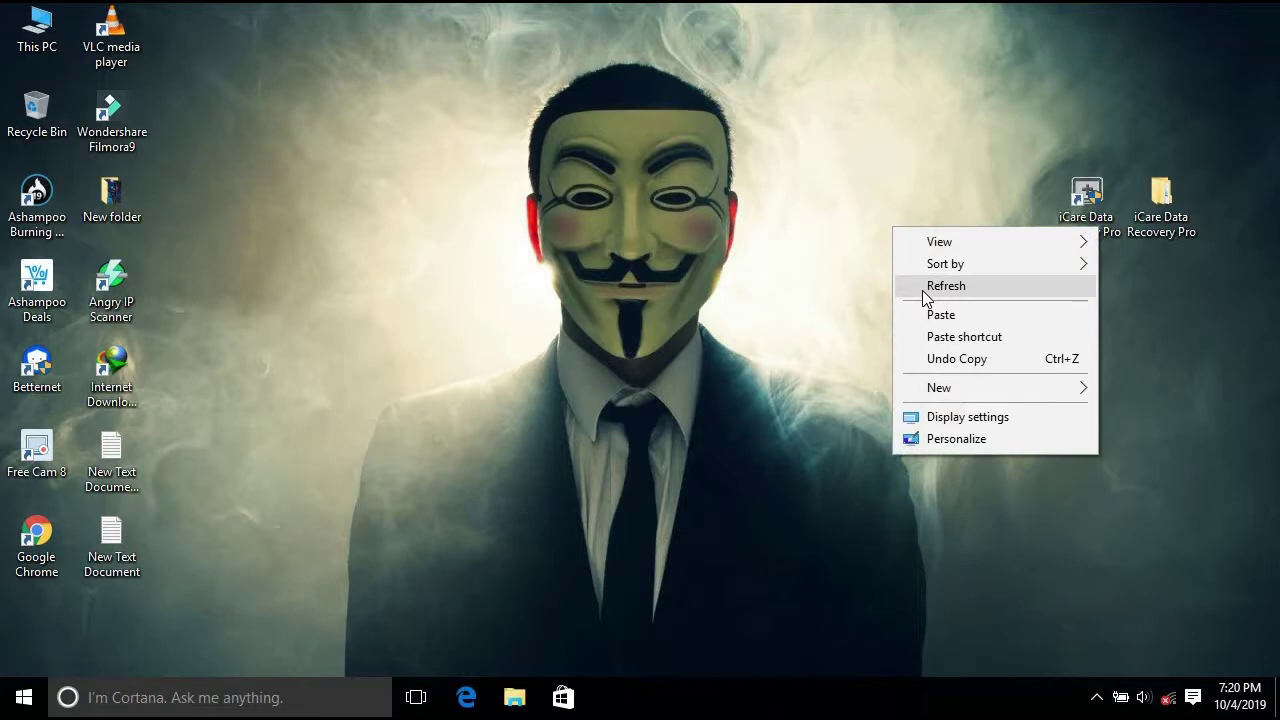
click(922, 290)
right_click(921, 261)
click(942, 314)
right_click(936, 300)
click(955, 360)
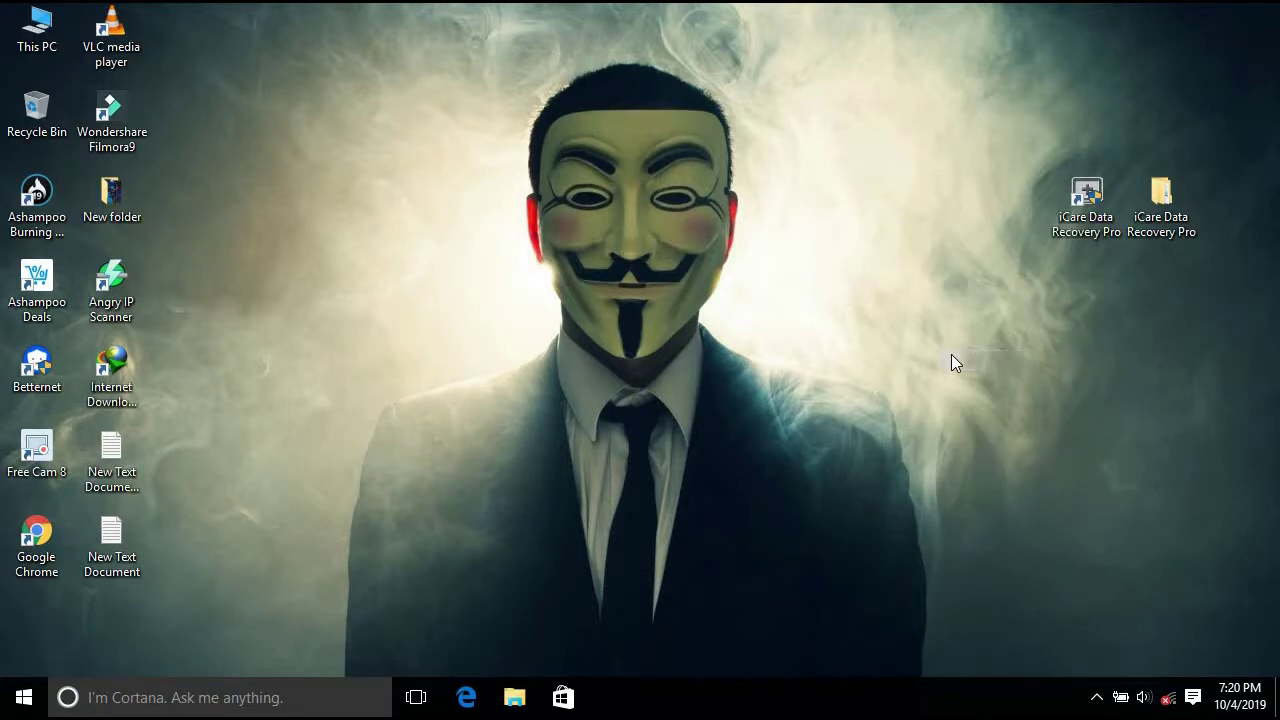
drag(1096, 247, 1096, 332)
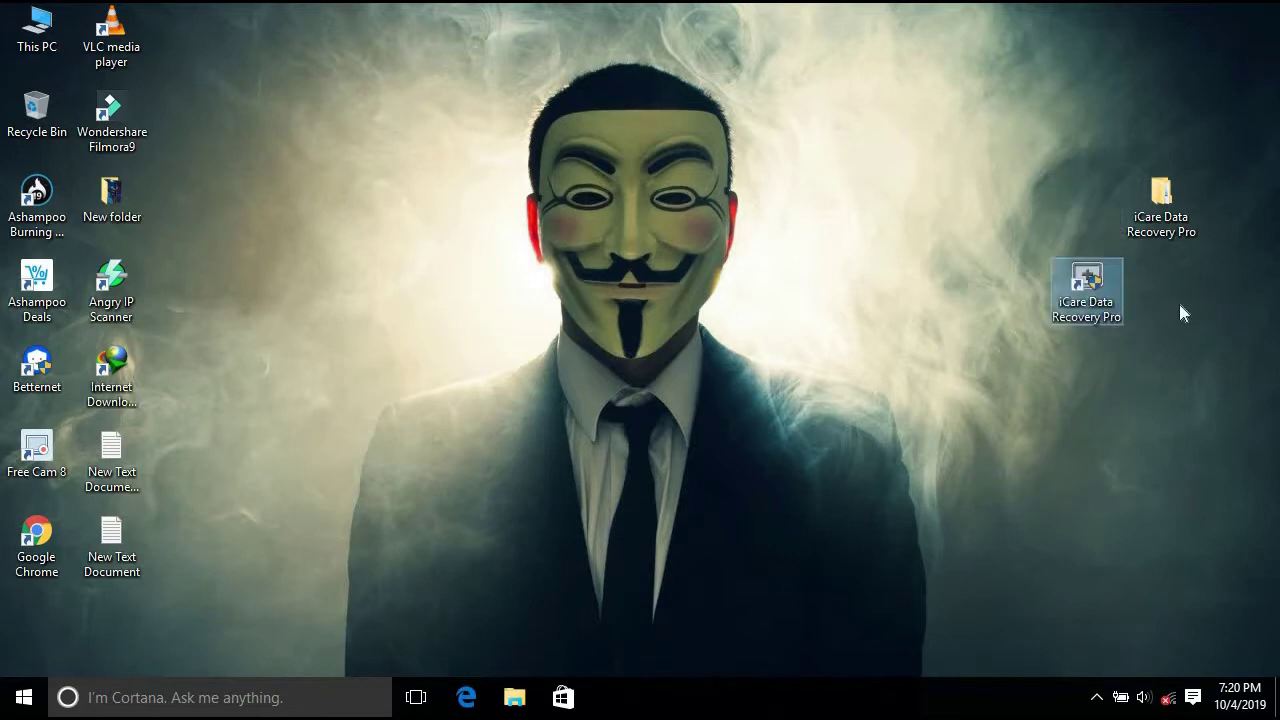
Step: Launch iCare Data Recovery Pro from its desktop shortcut and choose the Deep Scan Recovery mode
double_click(1090, 282)
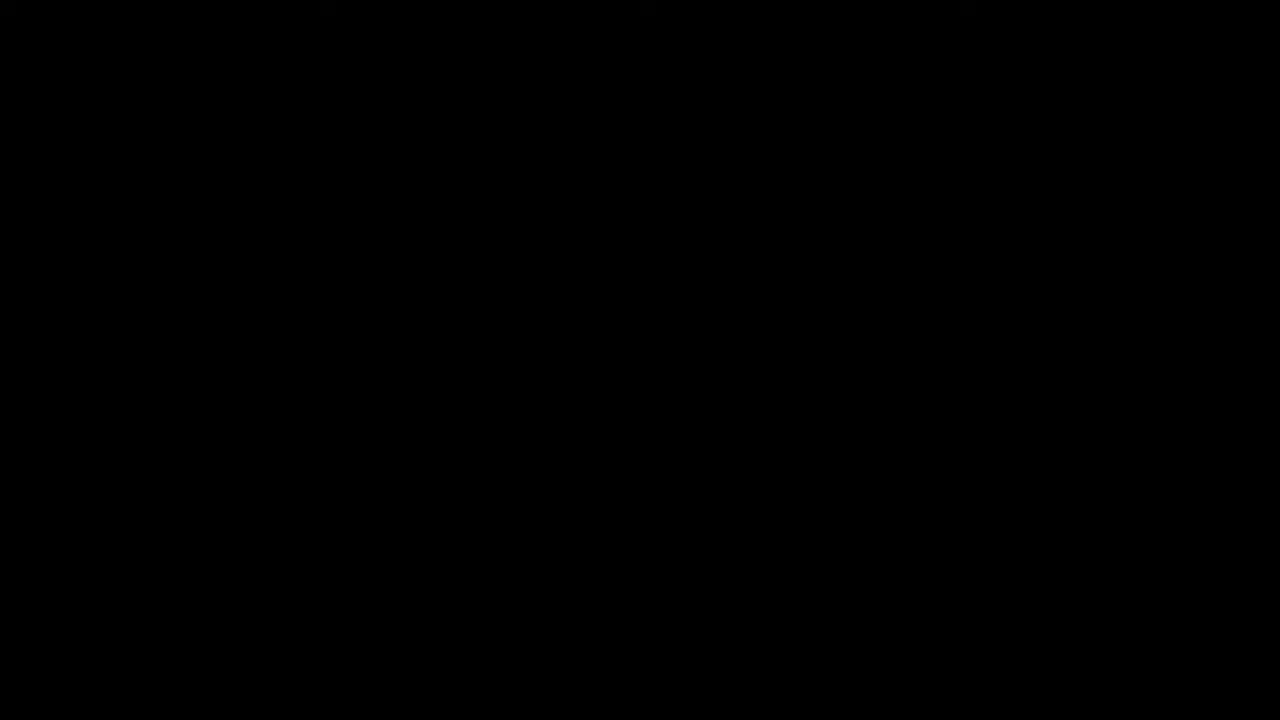
click(711, 391)
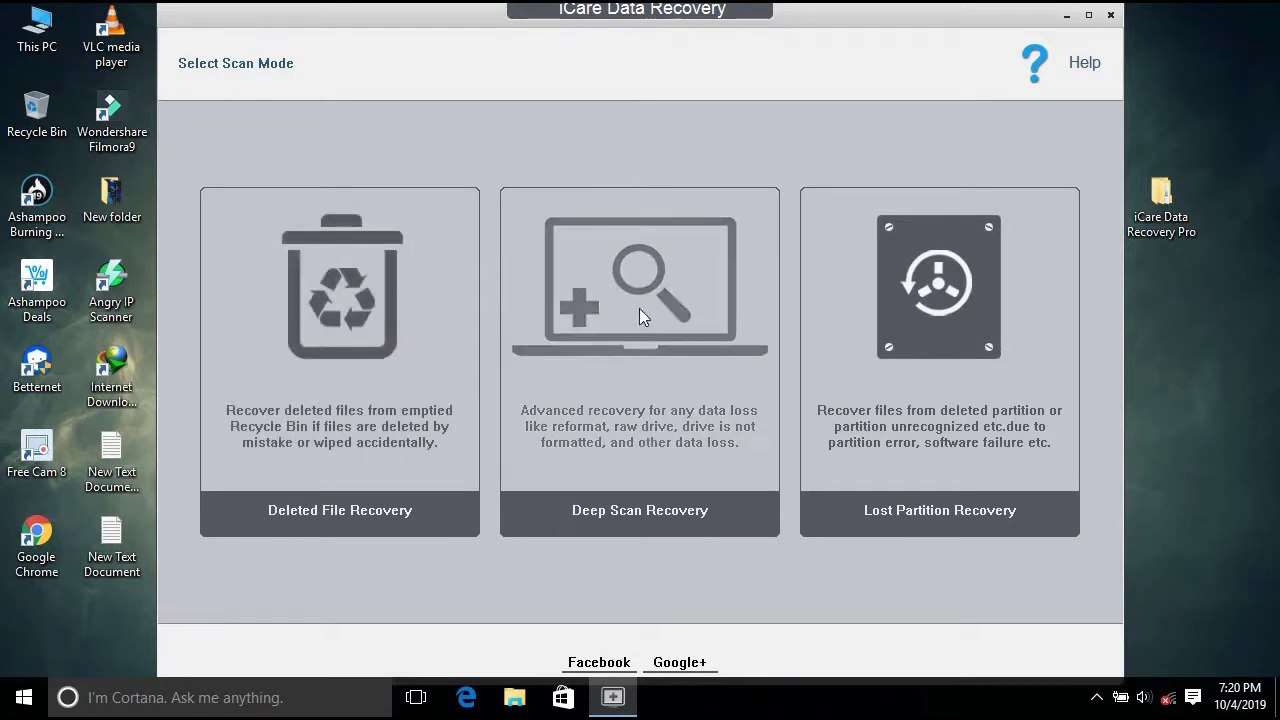
click(656, 360)
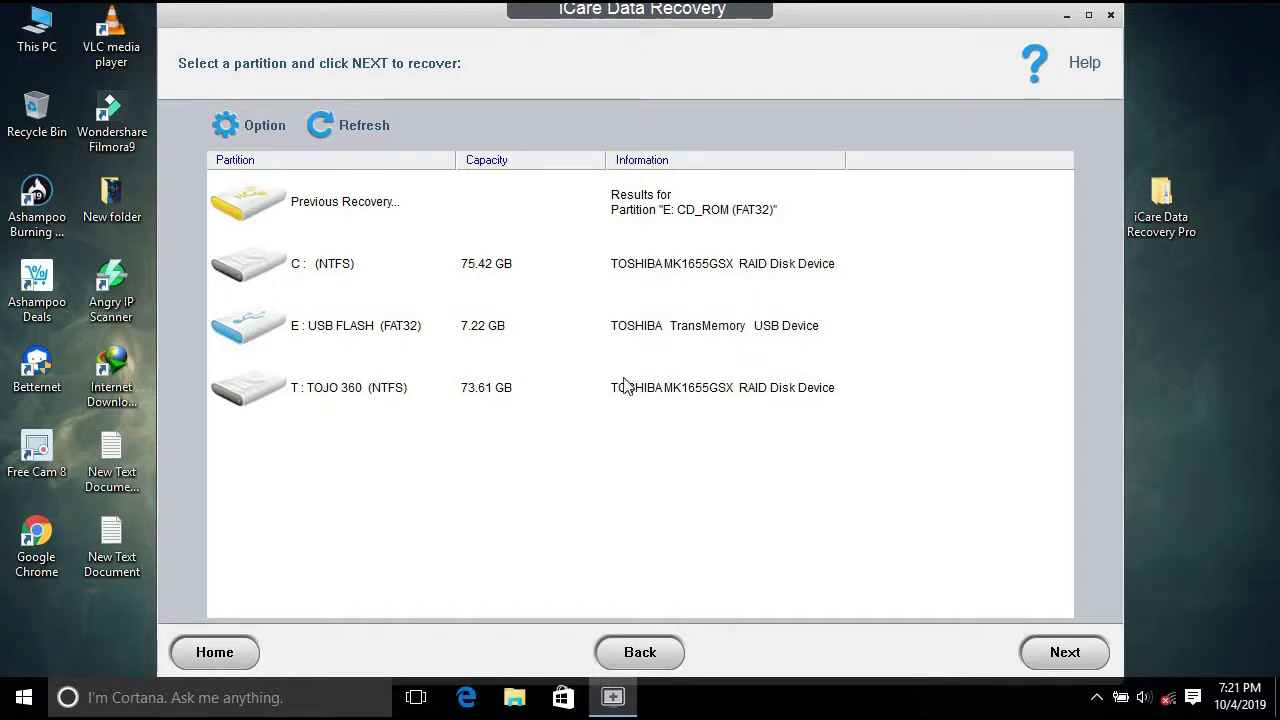
Step: Select the E: USB FLASH (FAT32) partition, check it against the drives in This PC, and start the deep scan
click(336, 338)
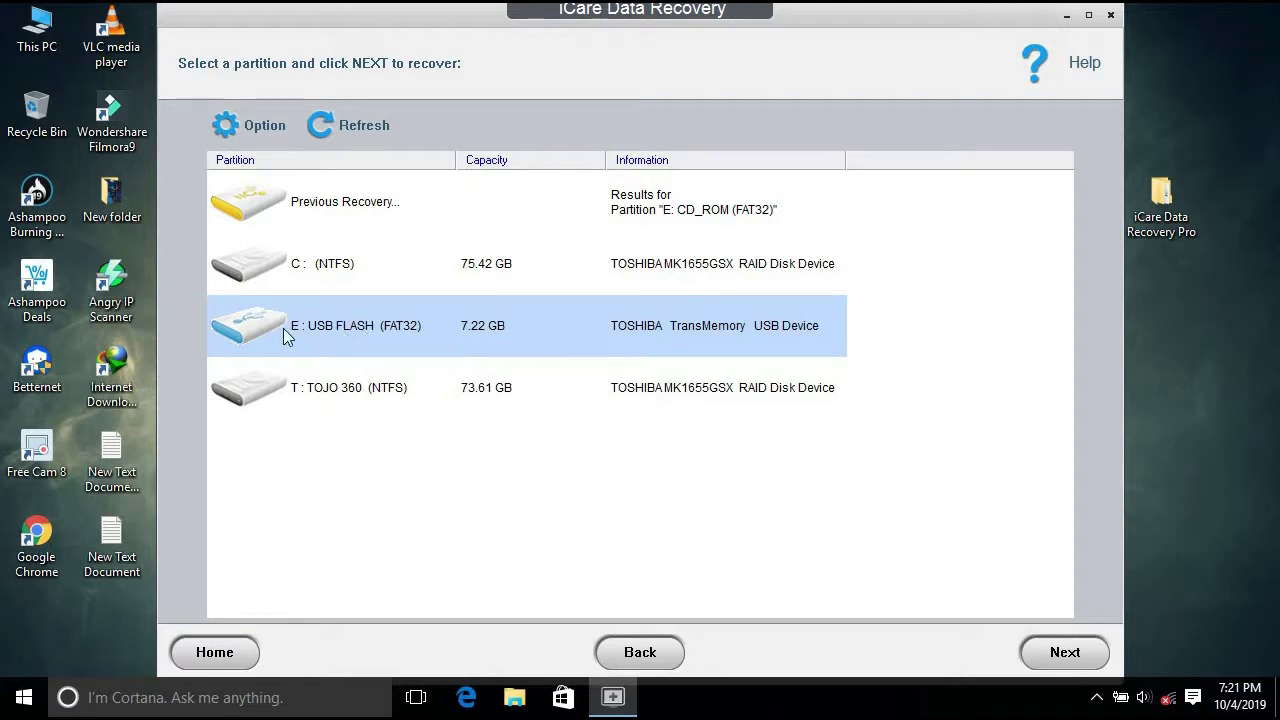
double_click(36, 30)
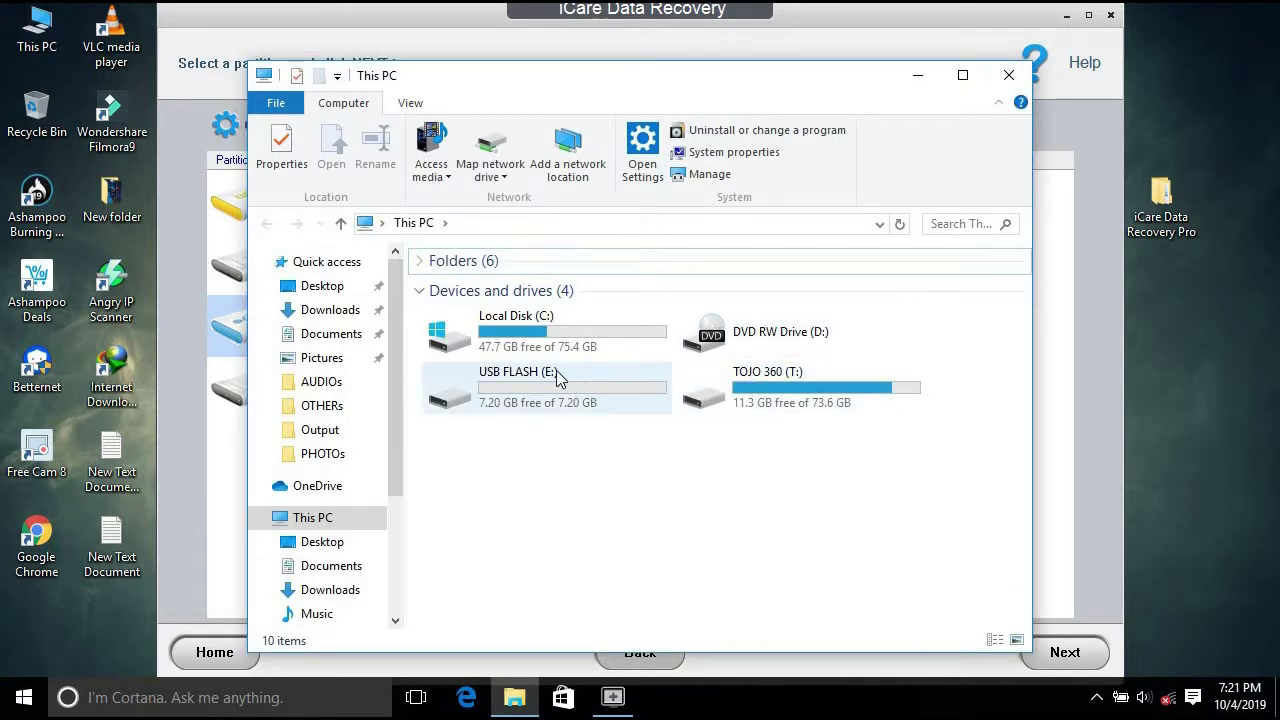
click(1009, 75)
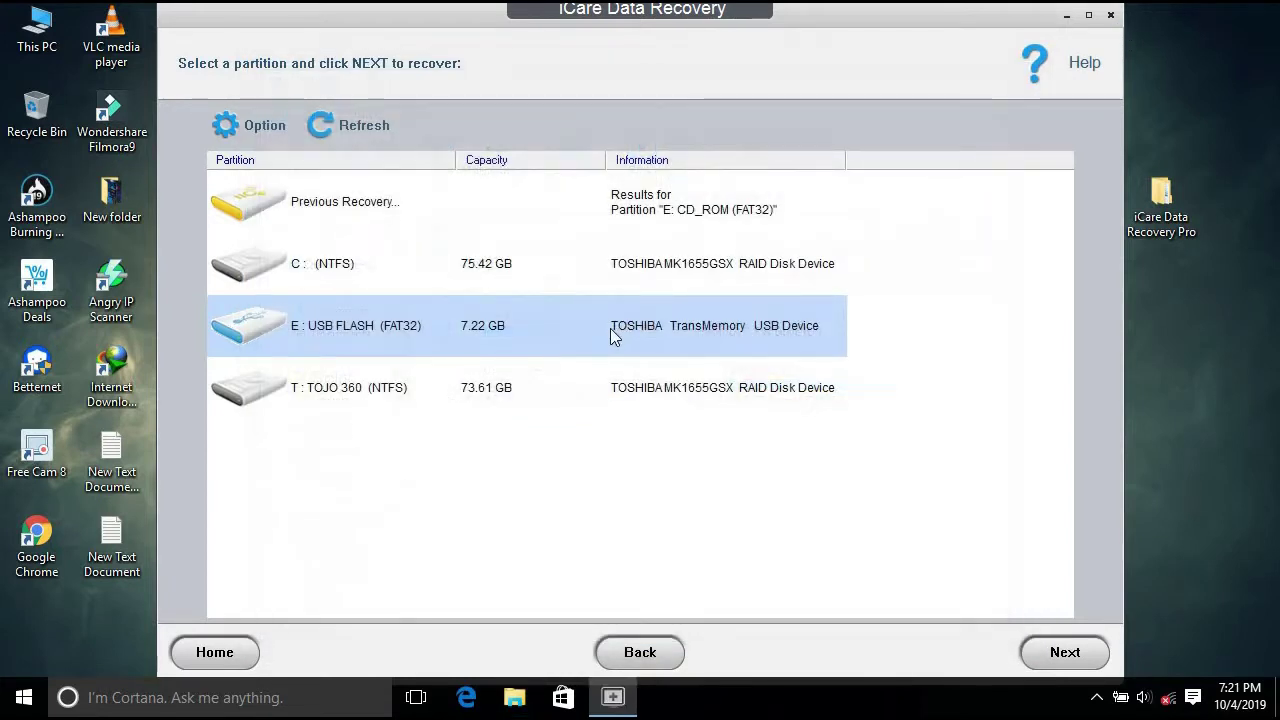
click(1065, 655)
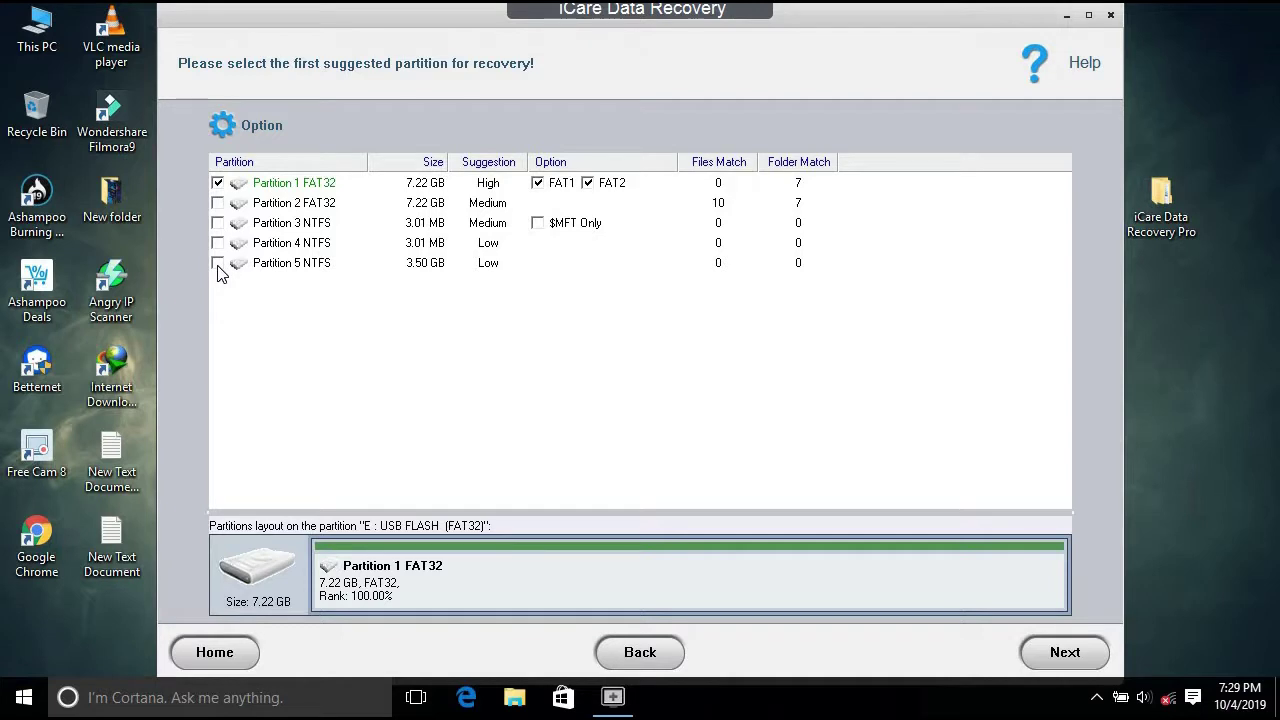
Step: Keep the suggested Partition 1 FAT32 checked and proceed to its list of recoverable files
click(218, 187)
click(218, 187)
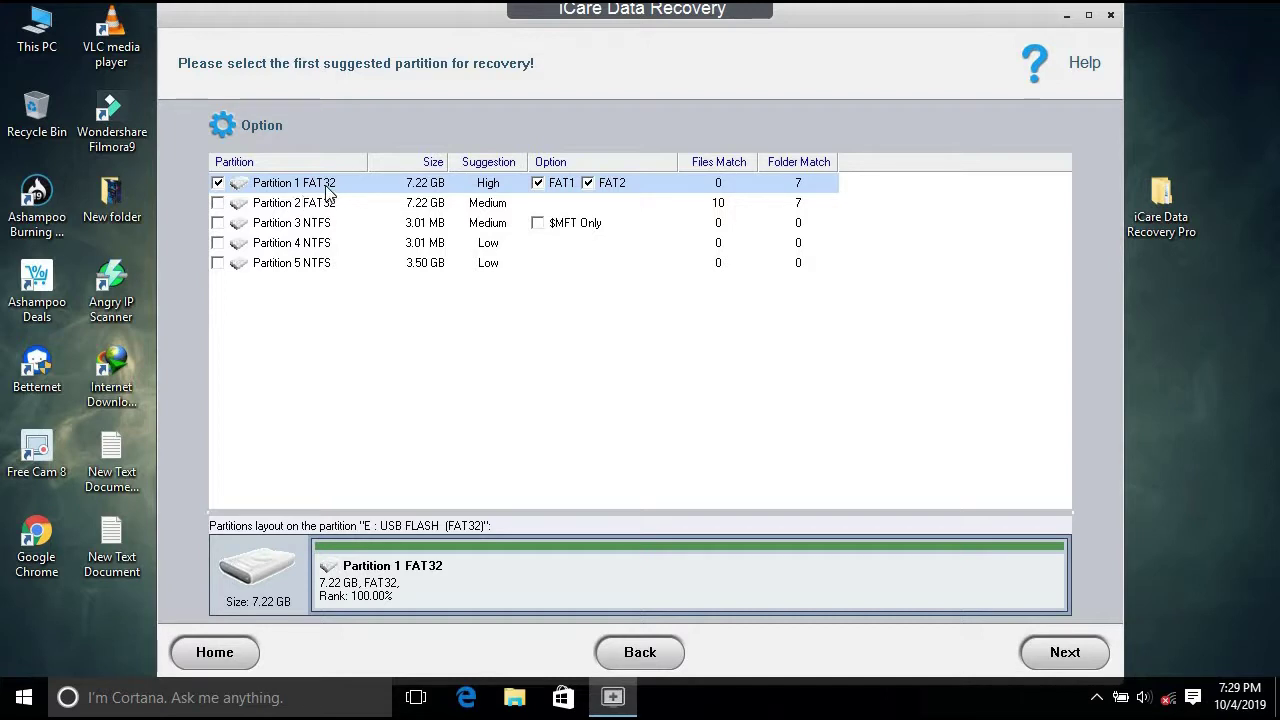
click(1065, 652)
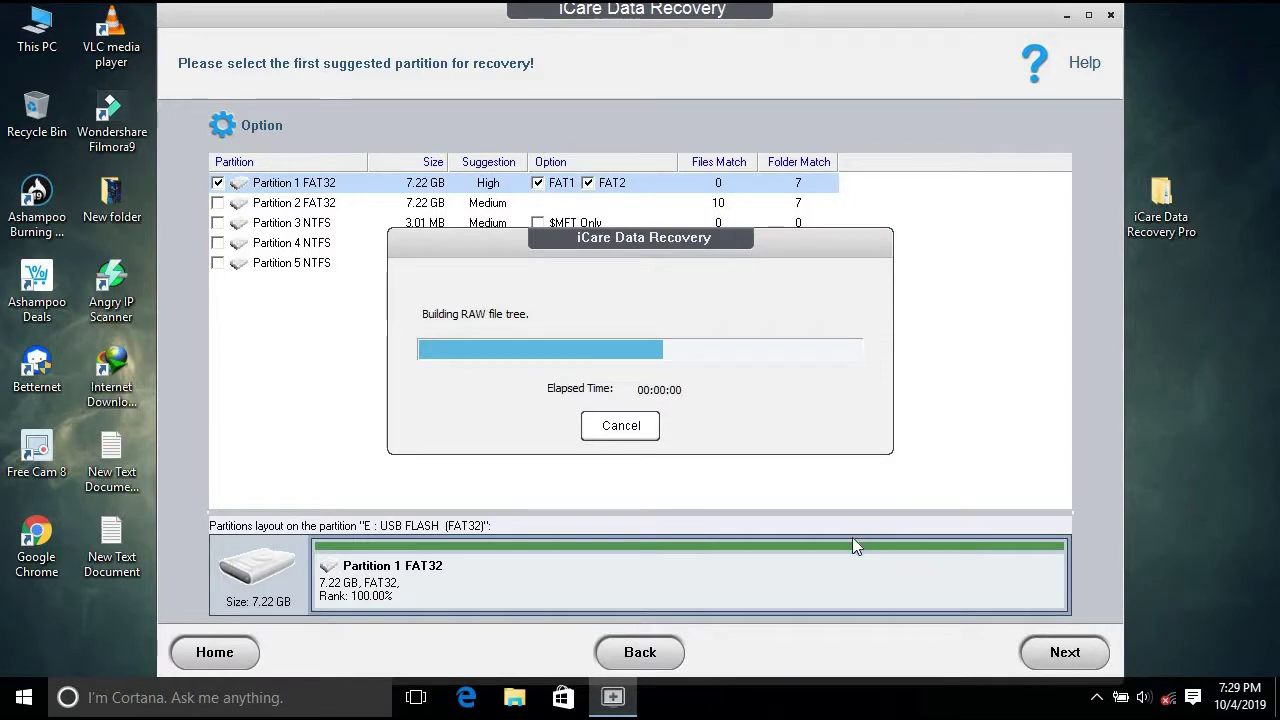
key(Return)
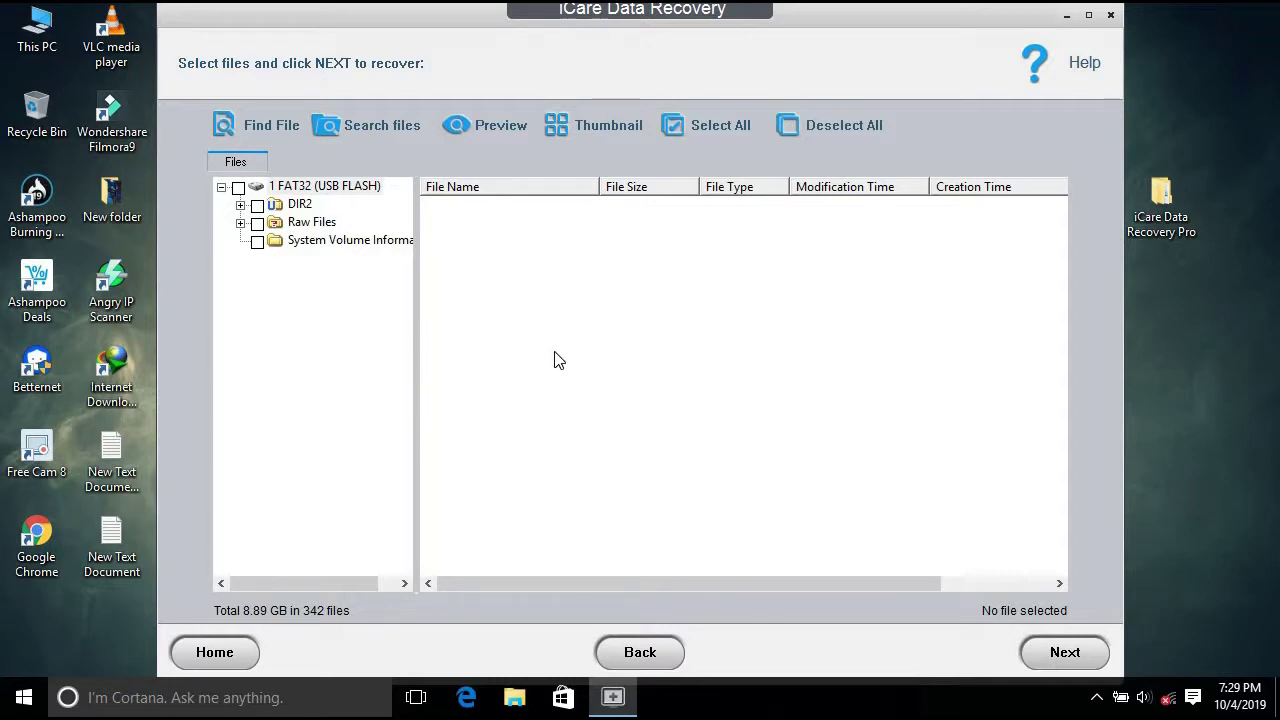
Step: Expand the Raw Files folder and mark the whole GIF graphics file category for recovery
click(318, 224)
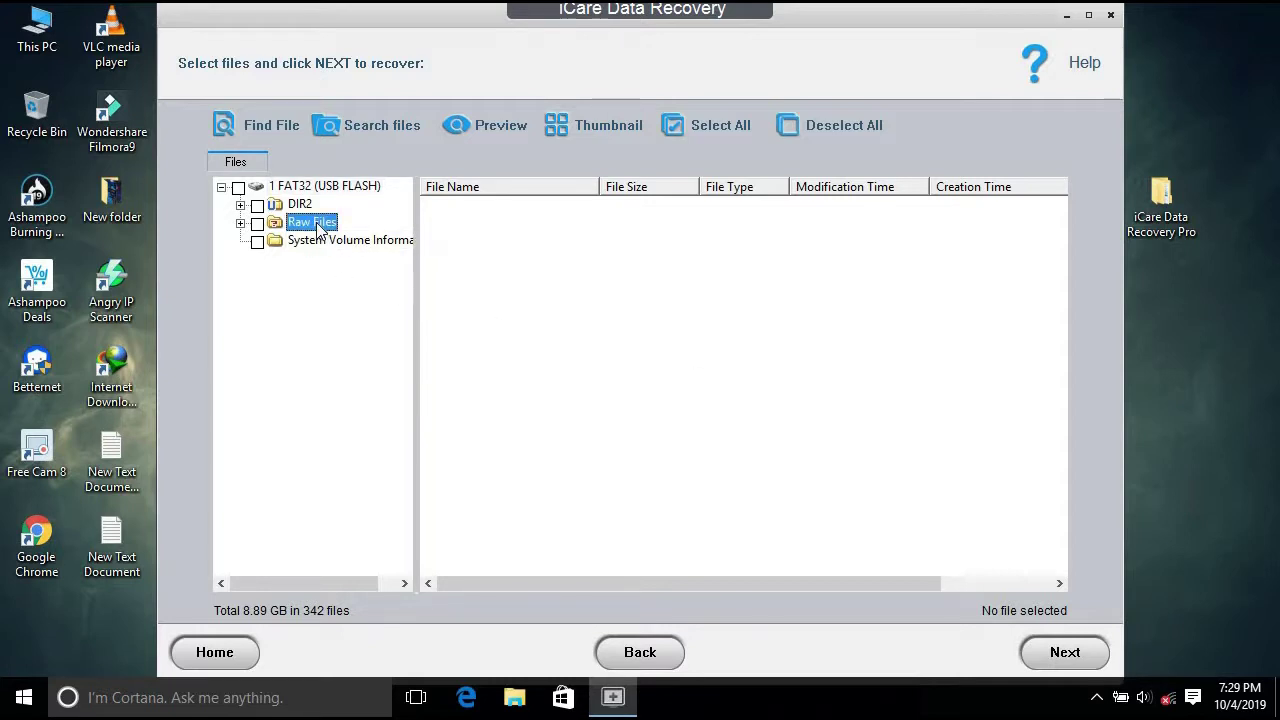
click(240, 222)
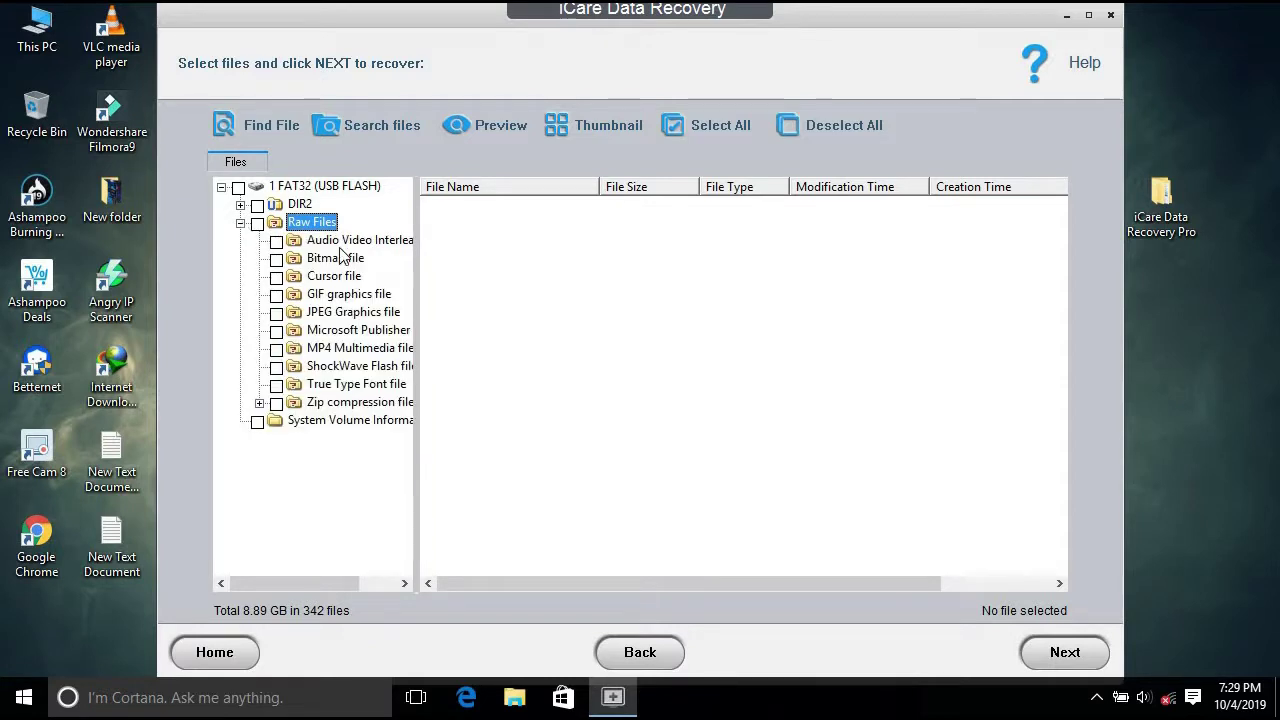
mouse_move(309, 583)
mouse_down()
mouse_move(353, 583)
mouse_move(317, 584)
mouse_up()
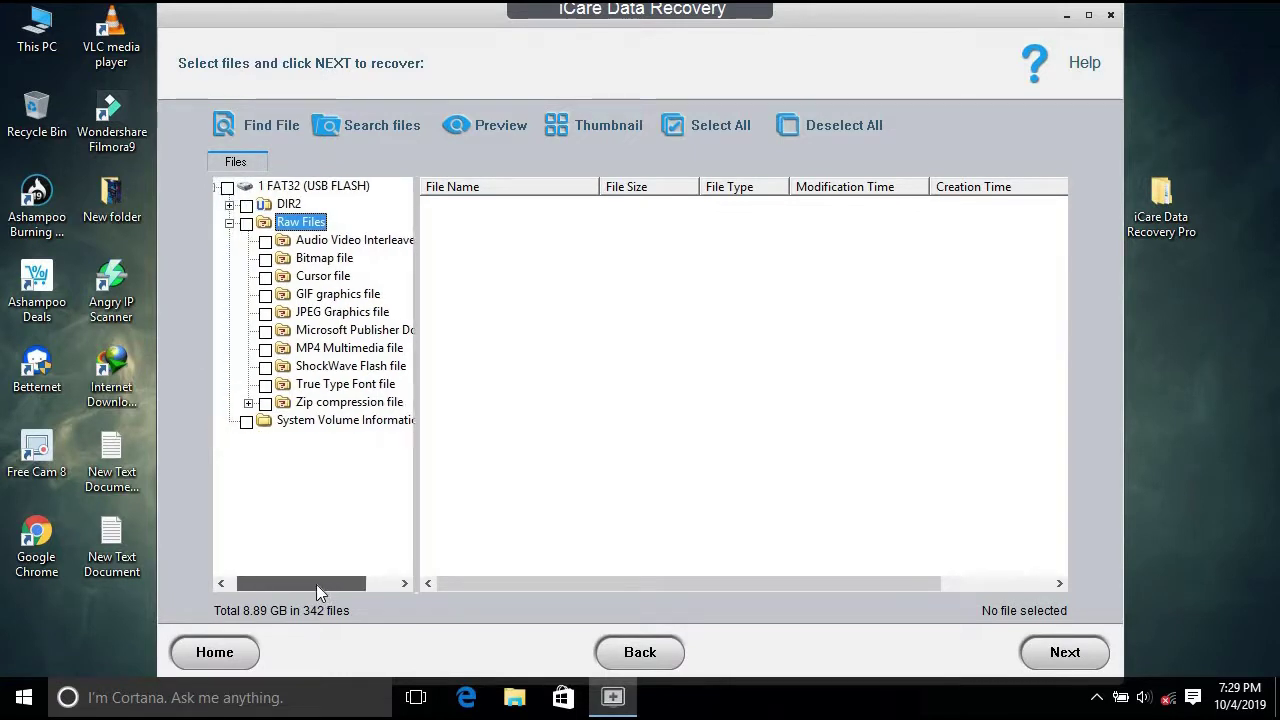
drag(316, 583, 327, 585)
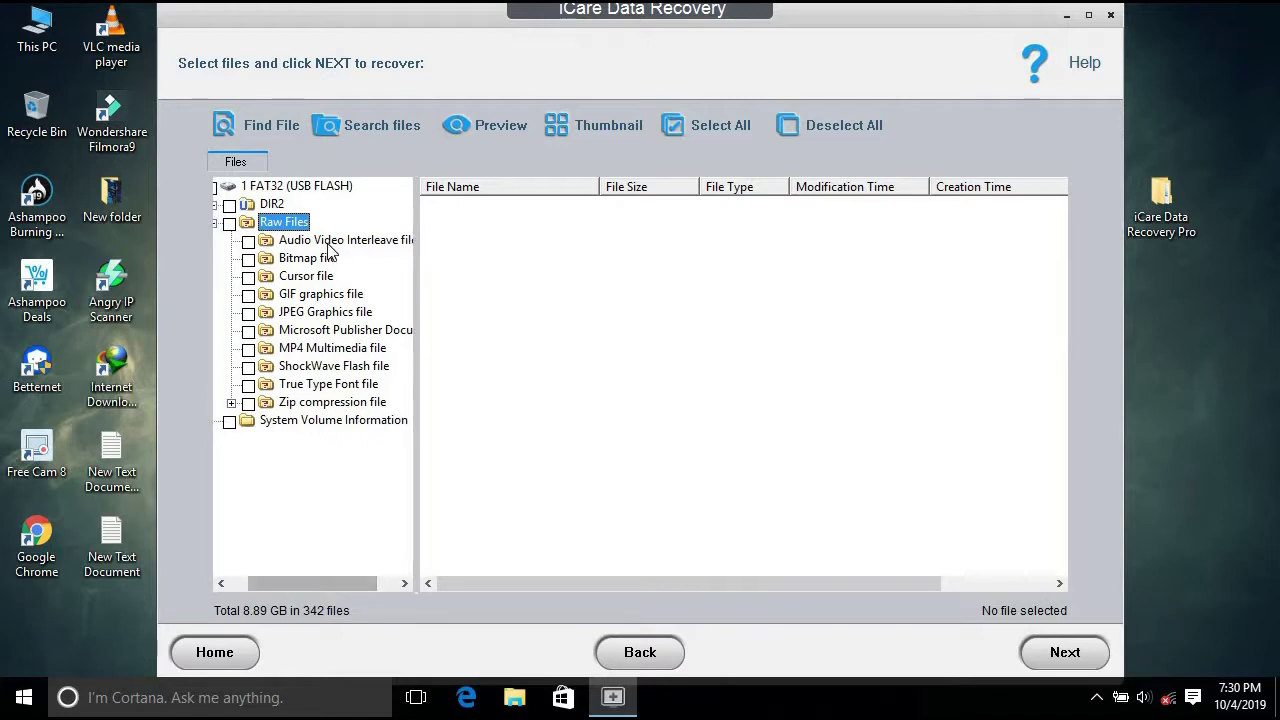
click(300, 294)
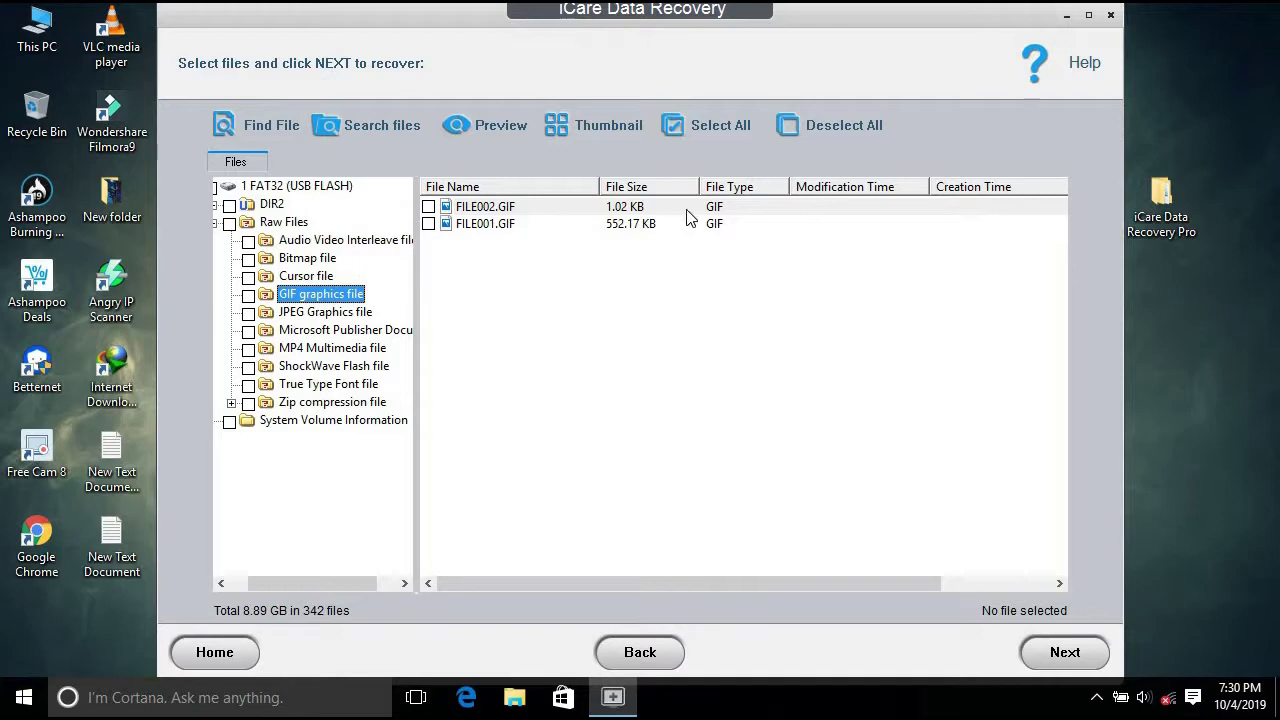
click(253, 296)
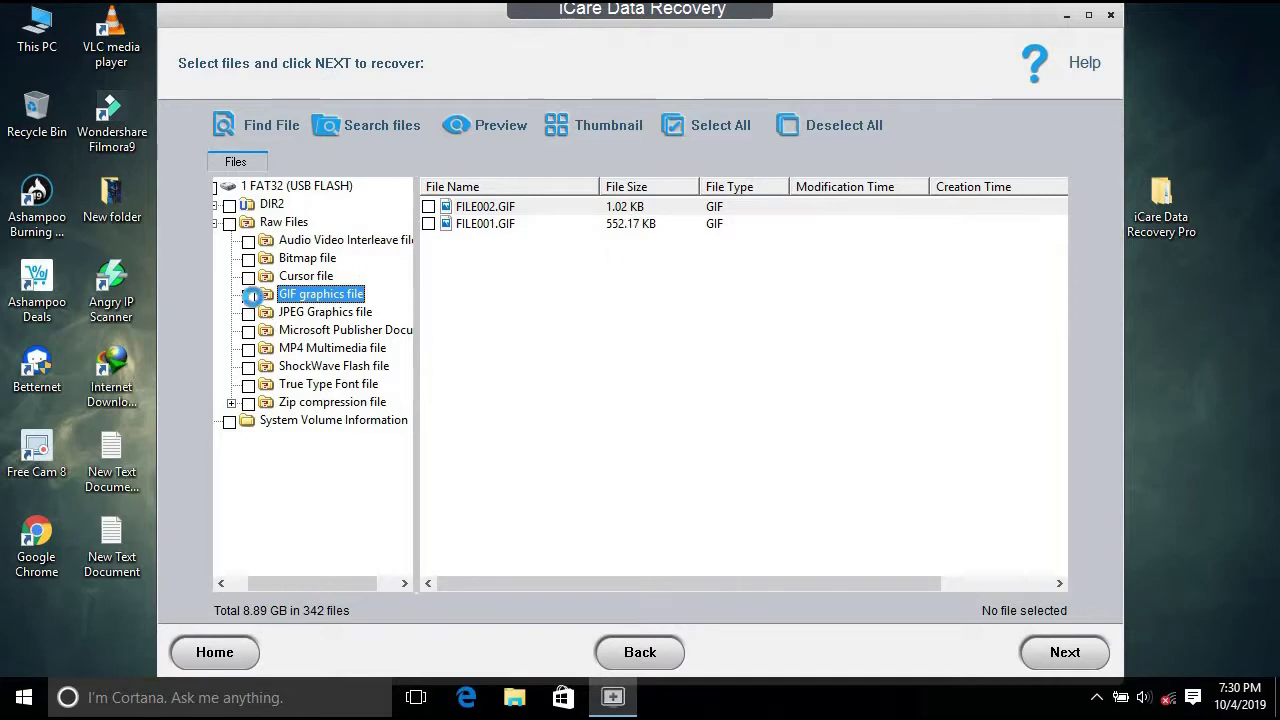
Step: Mark FILE001.MP4 in the MP4 Multimedia file category and FILE002.PUB in the Microsoft Publisher category for recovery
click(320, 348)
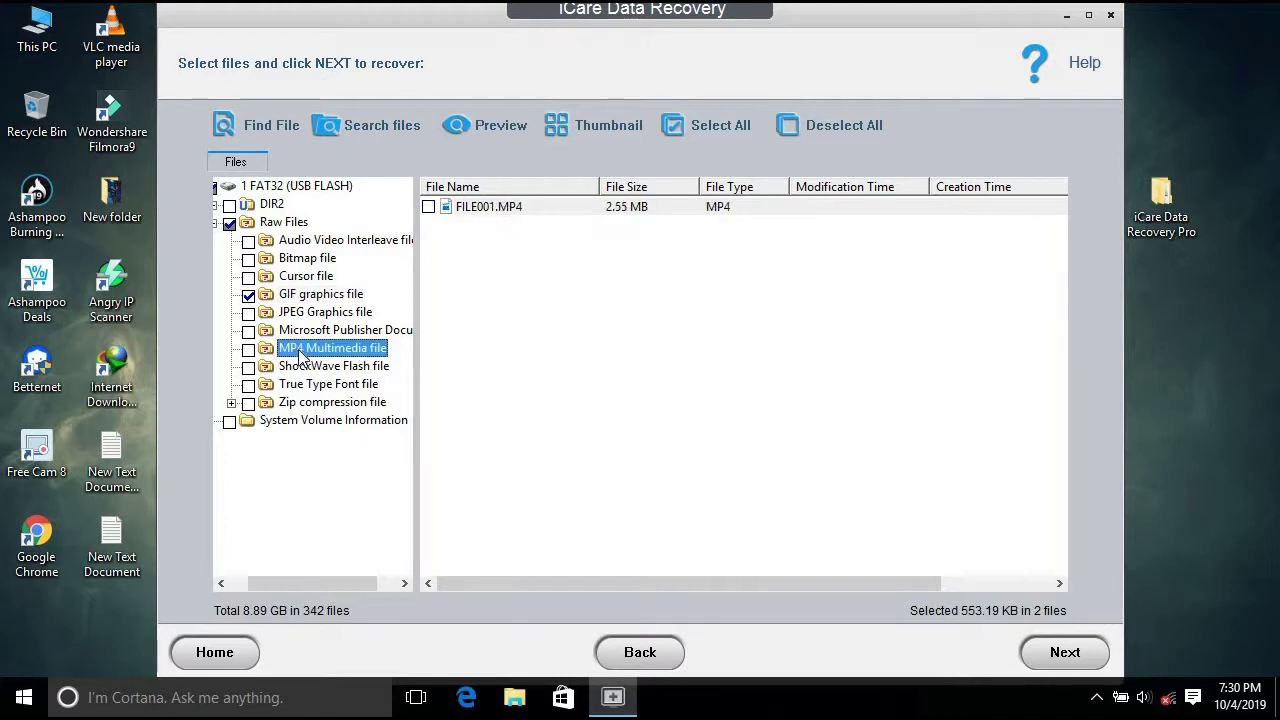
click(429, 207)
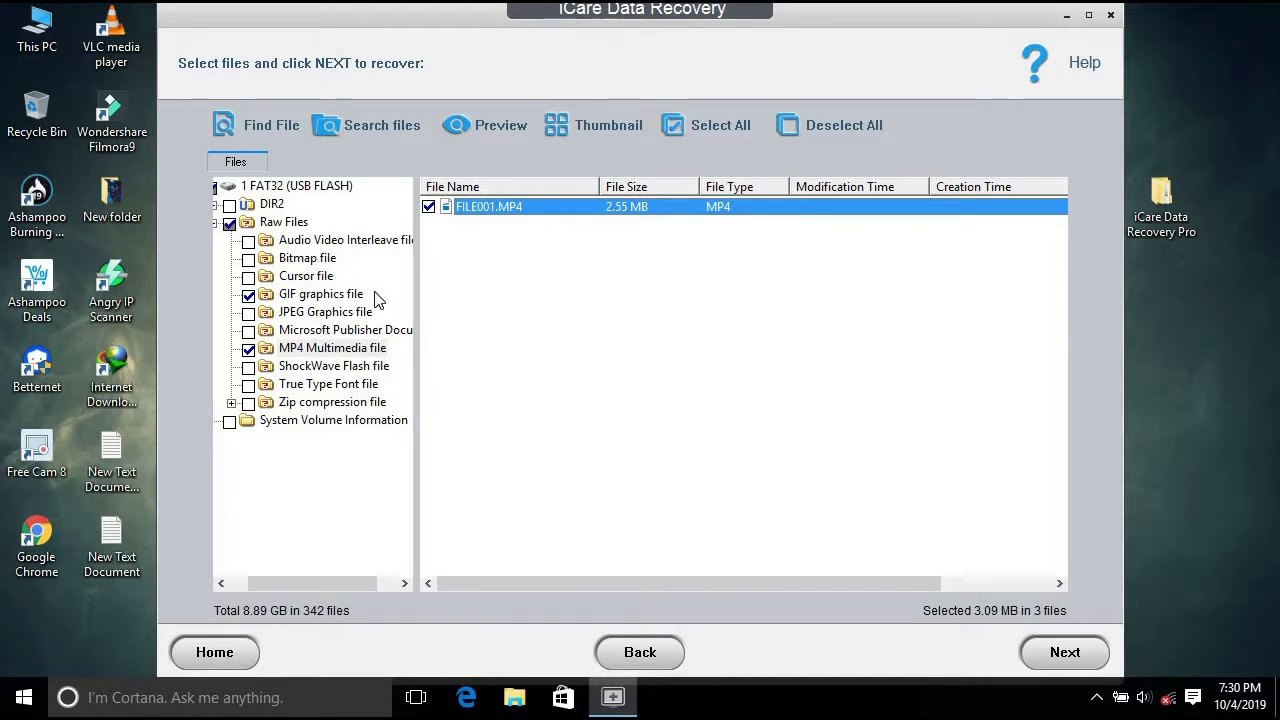
click(304, 334)
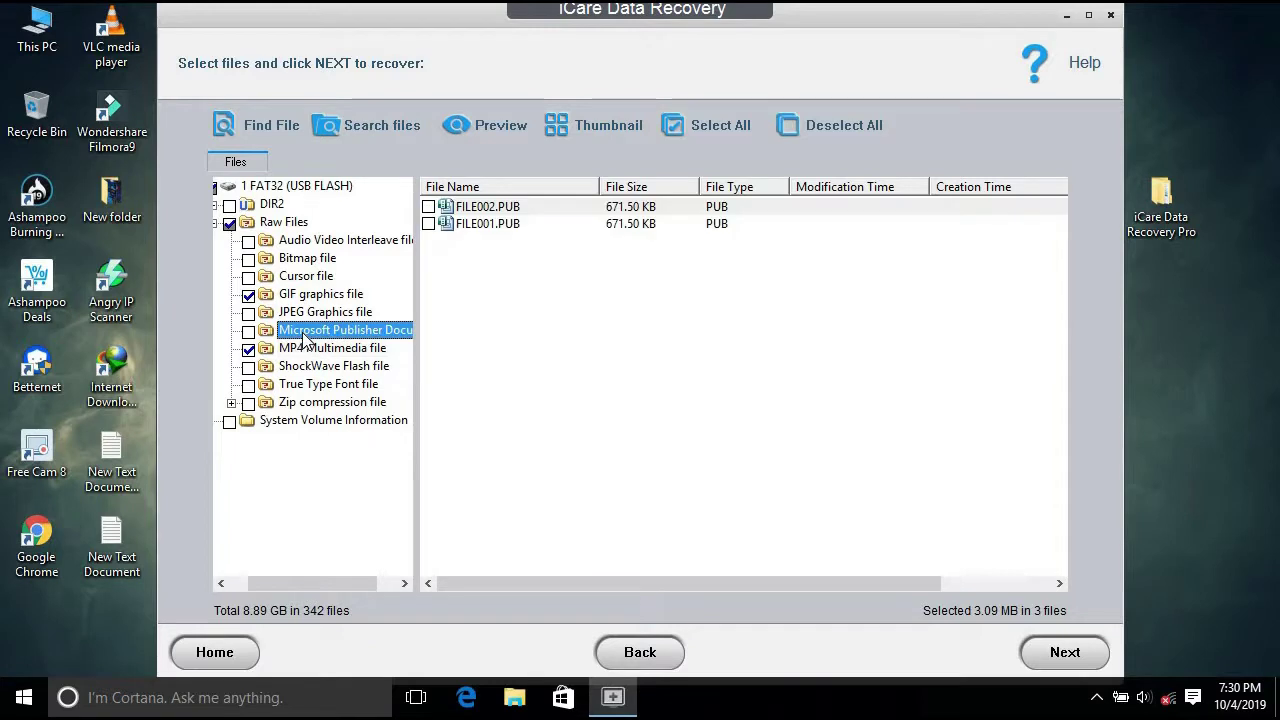
click(429, 207)
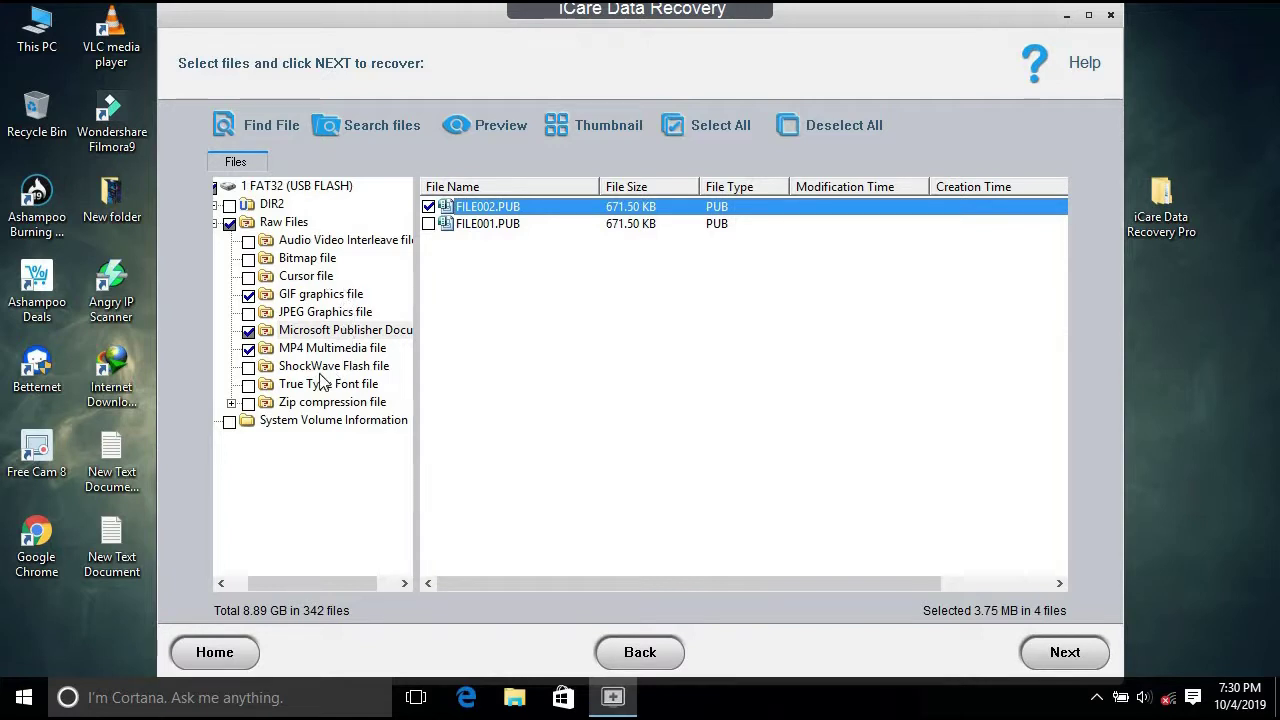
Step: Expand the Zip compression file category, look through the files in its 1-300 folder, and collapse the category
click(302, 404)
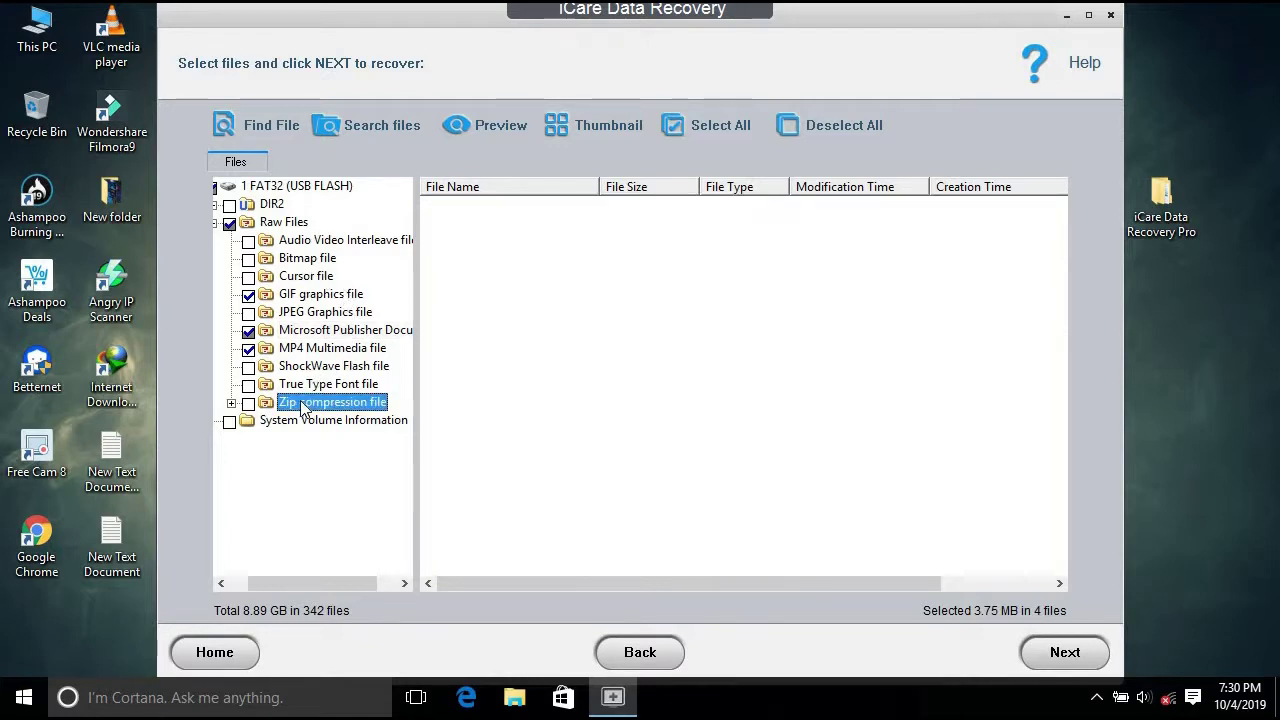
click(231, 404)
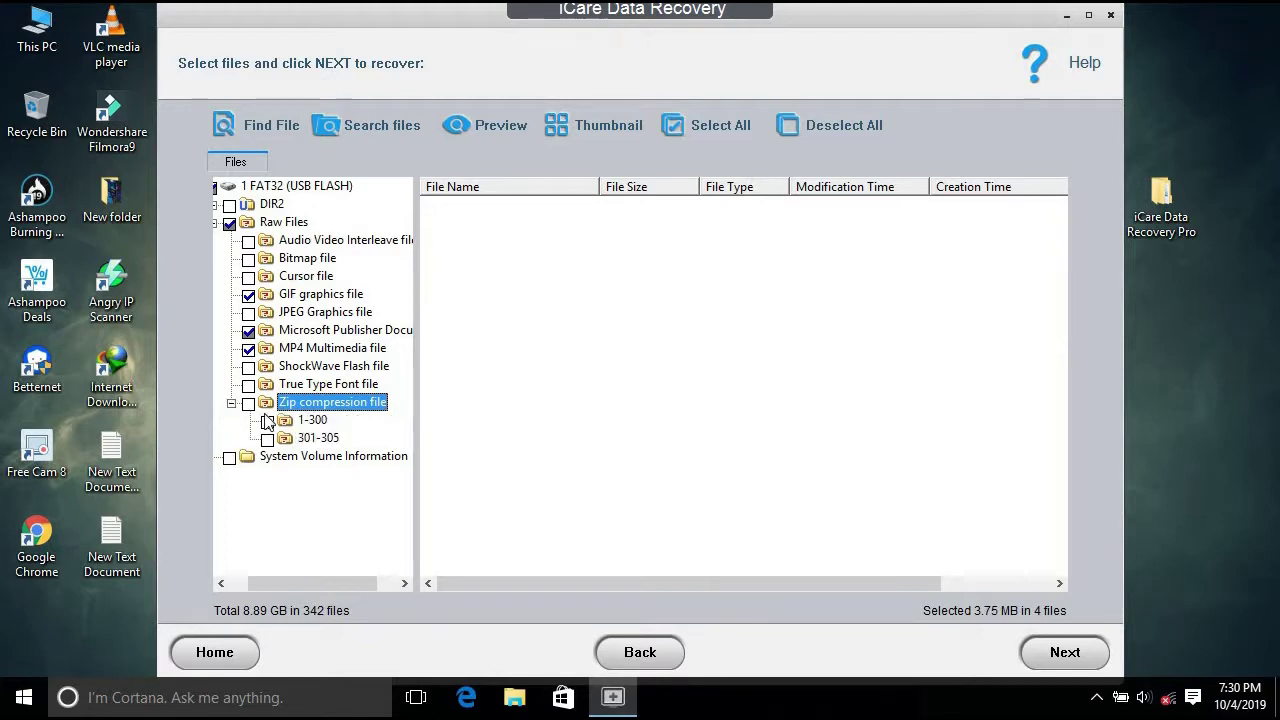
click(310, 420)
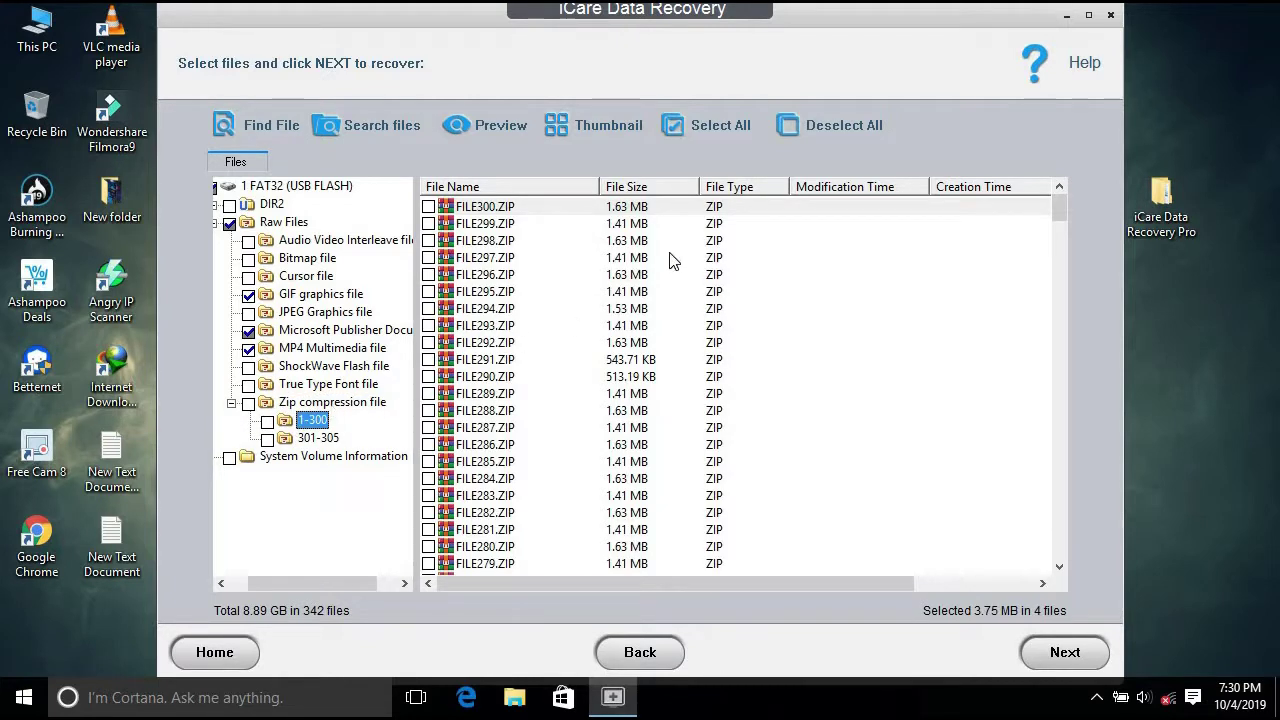
drag(1064, 222, 871, 214)
click(231, 403)
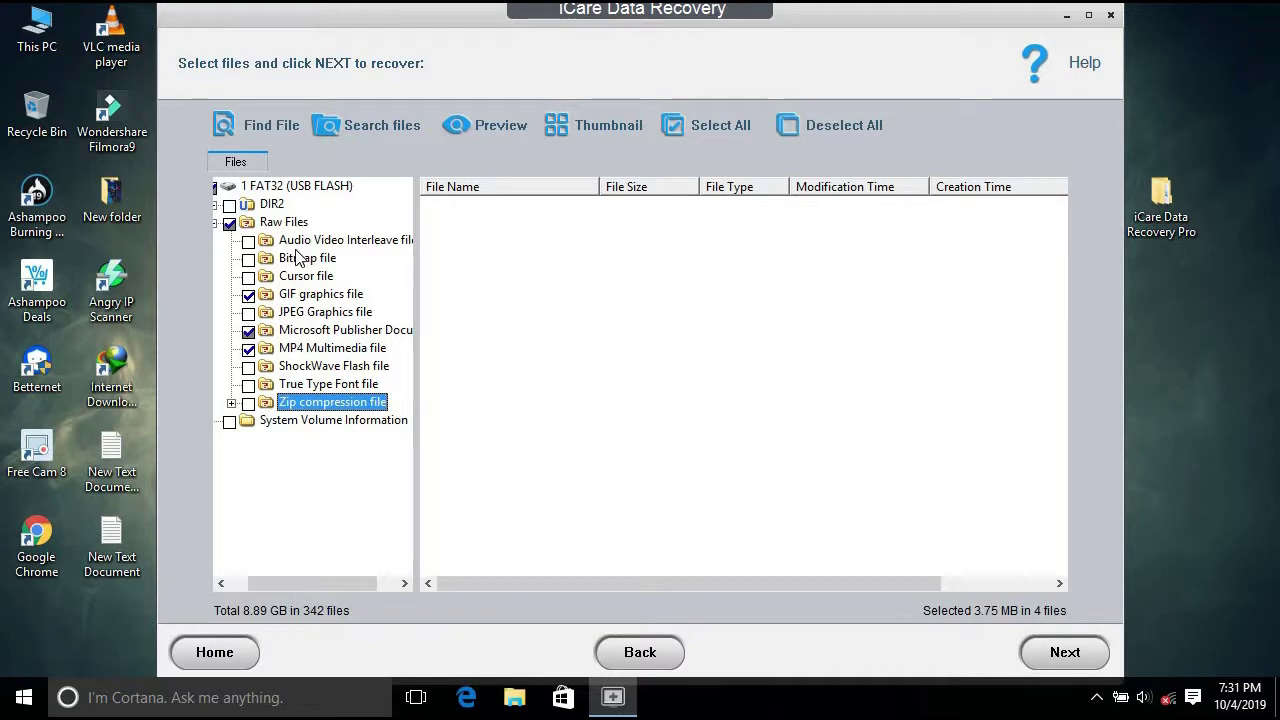
Step: Proceed with the marked files, choose the Desktop as the save path, and recover them there
click(1064, 655)
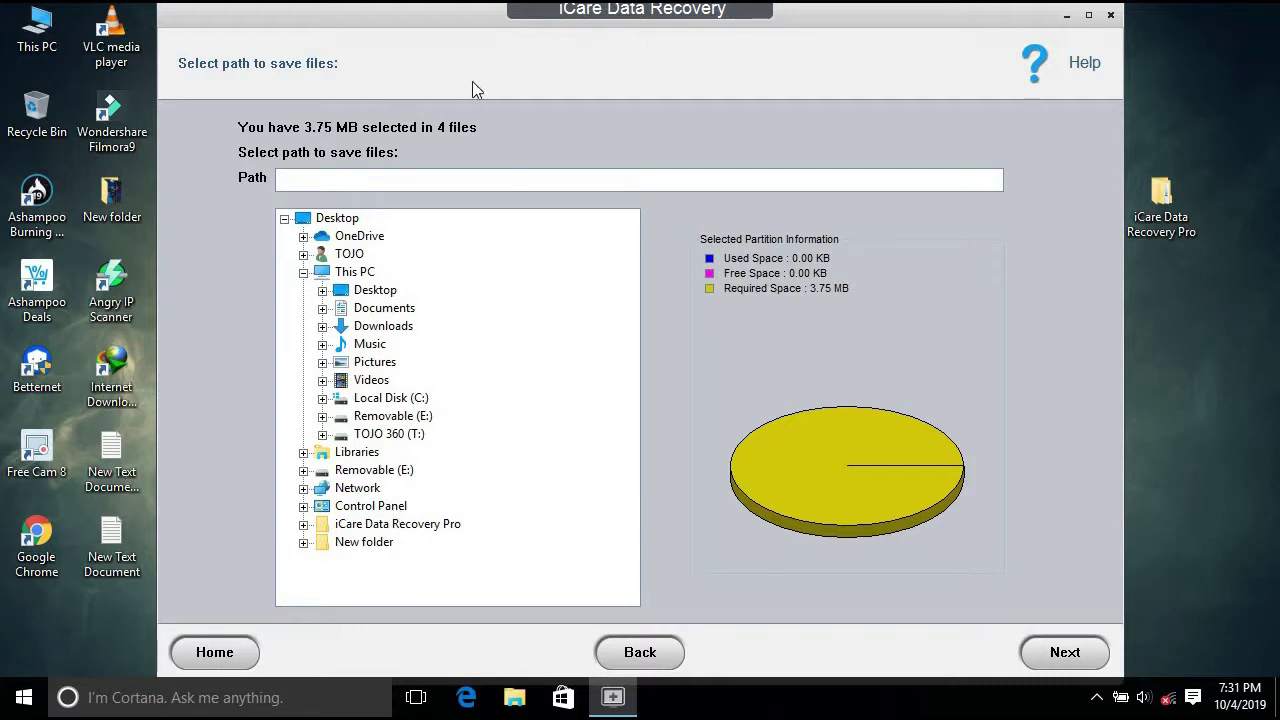
drag(475, 35, 548, 46)
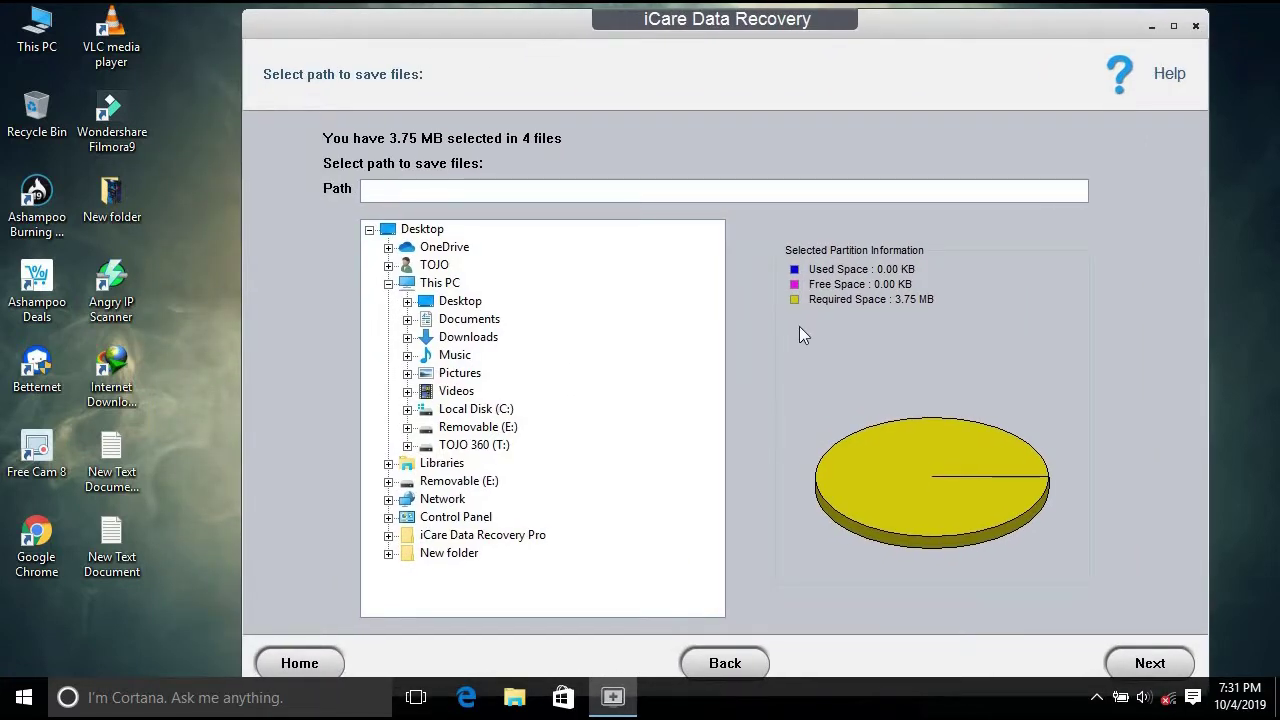
click(421, 230)
click(173, 192)
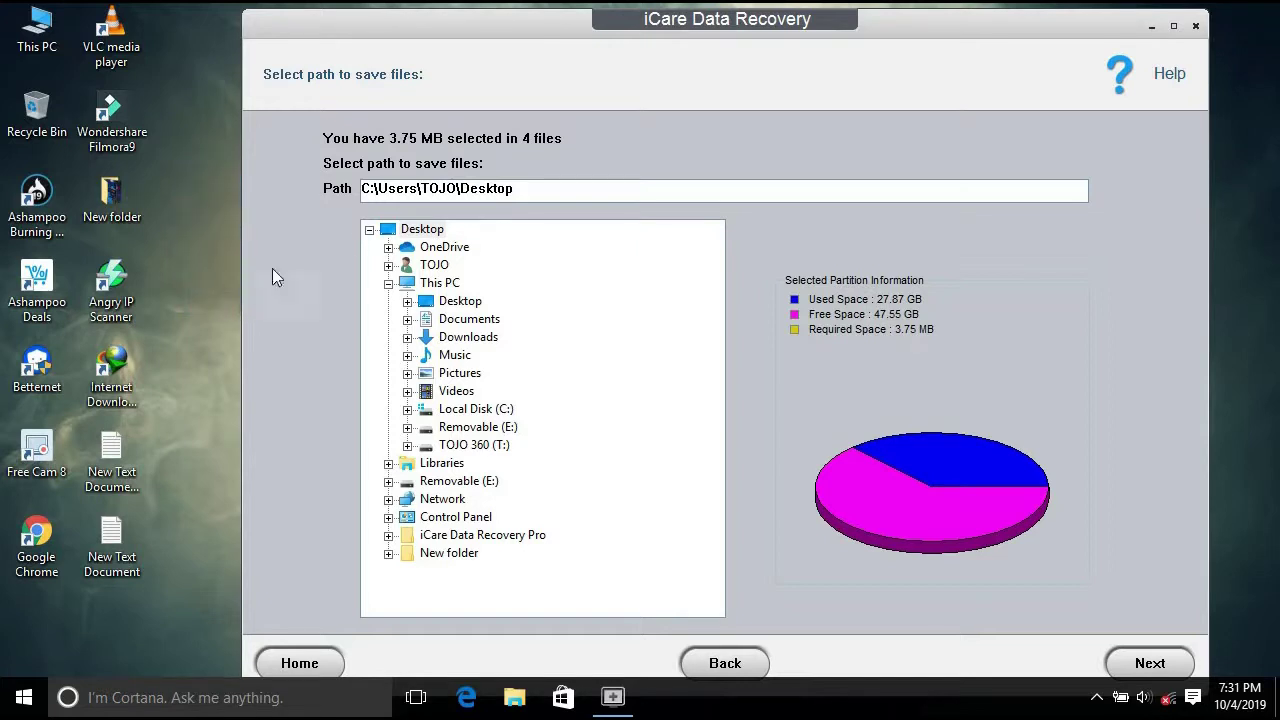
click(430, 232)
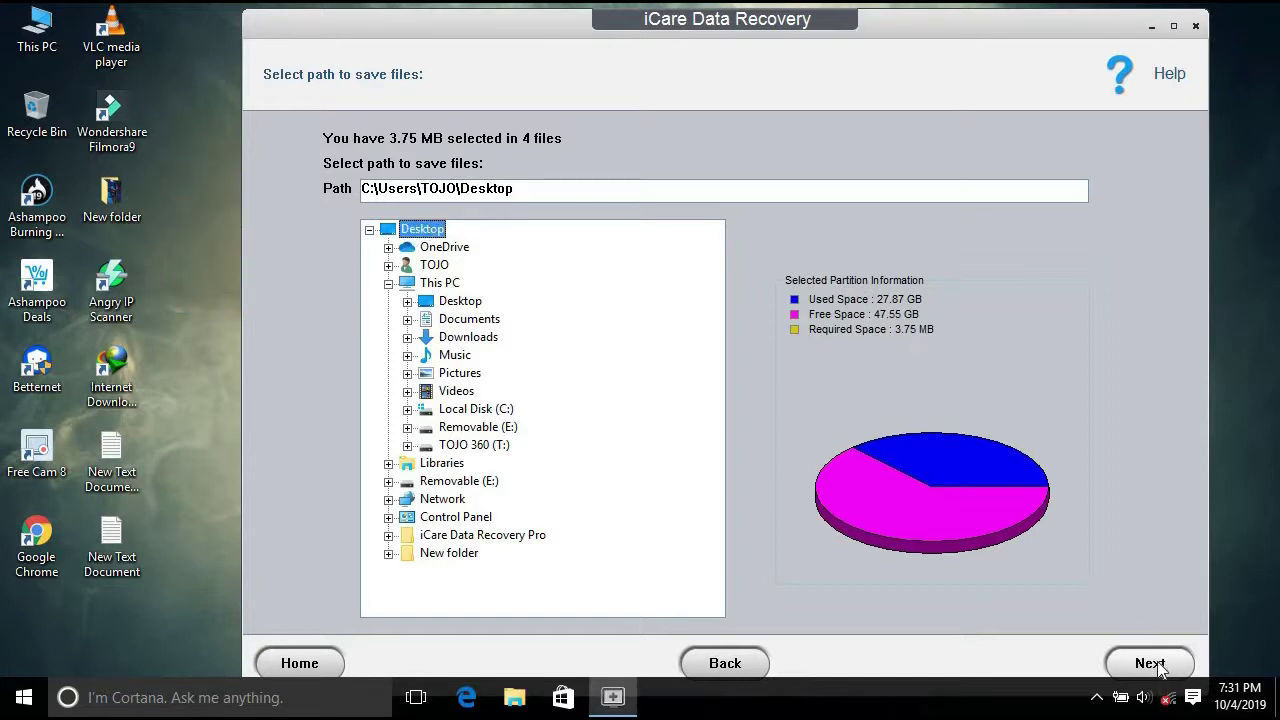
drag(566, 23, 562, 17)
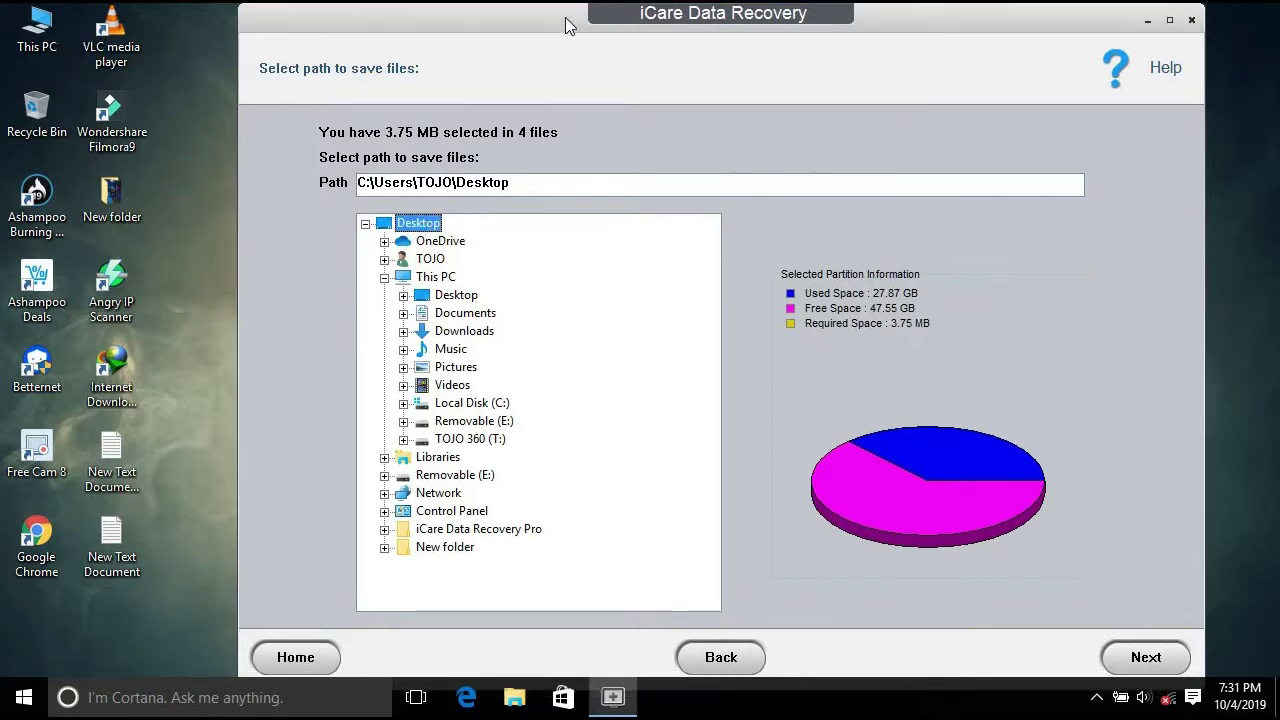
click(1143, 660)
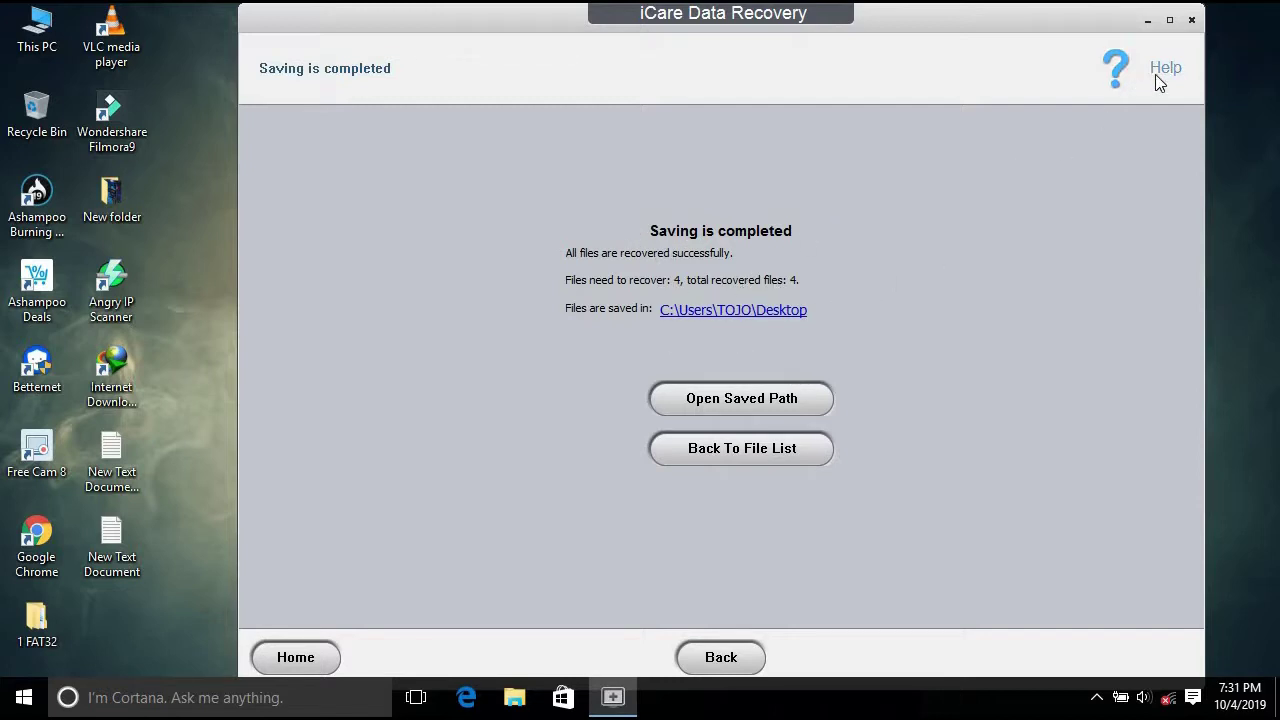
Step: Move the recovered 1 FAT32 folder to free desktop space beside the New folder icon and open its Raw Files subfolder
click(1148, 22)
drag(67, 617, 270, 195)
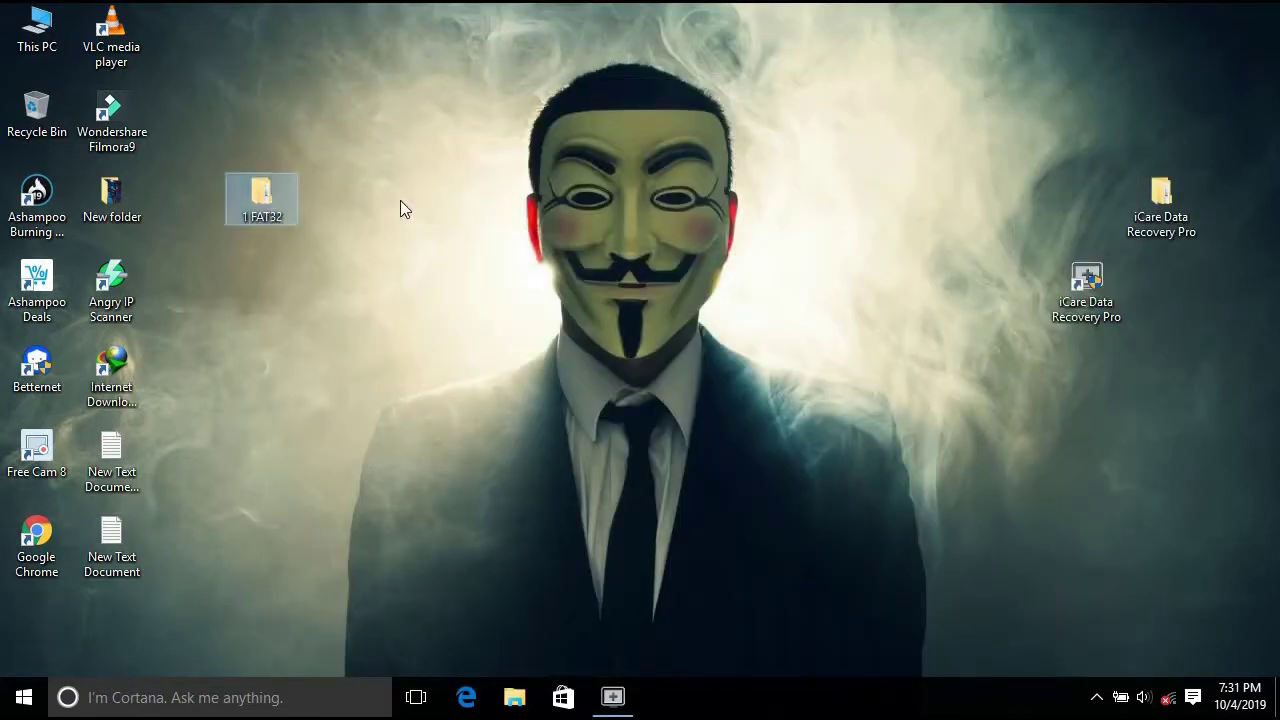
double_click(262, 203)
click(477, 290)
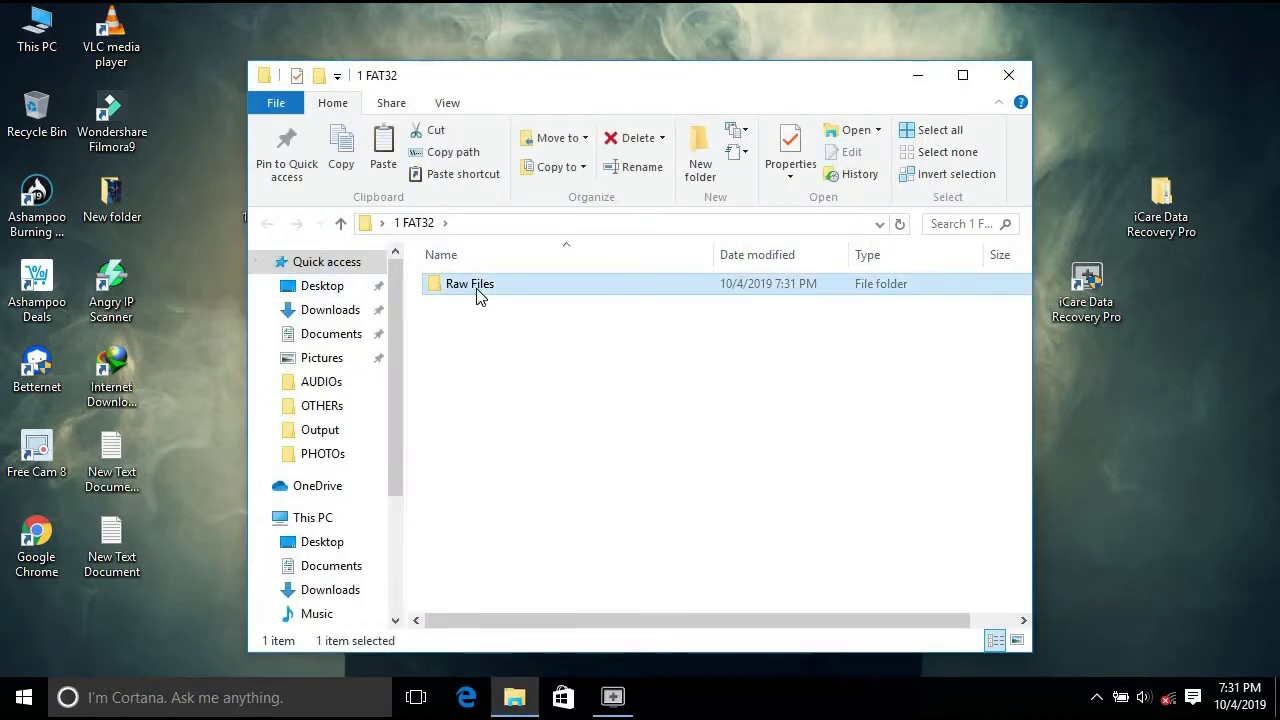
double_click(477, 290)
drag(566, 88, 490, 7)
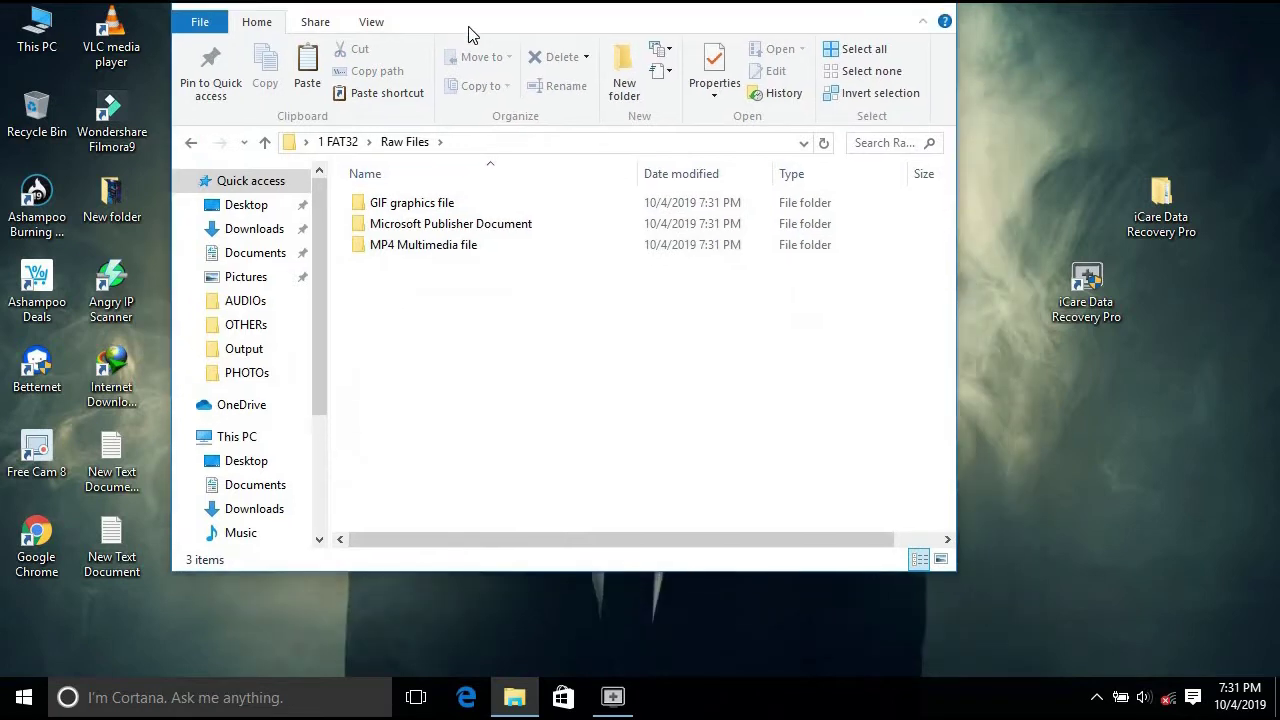
Step: Open the GIF graphics file folder and view the recovered FILE001 image, closing the viewer when done
double_click(393, 221)
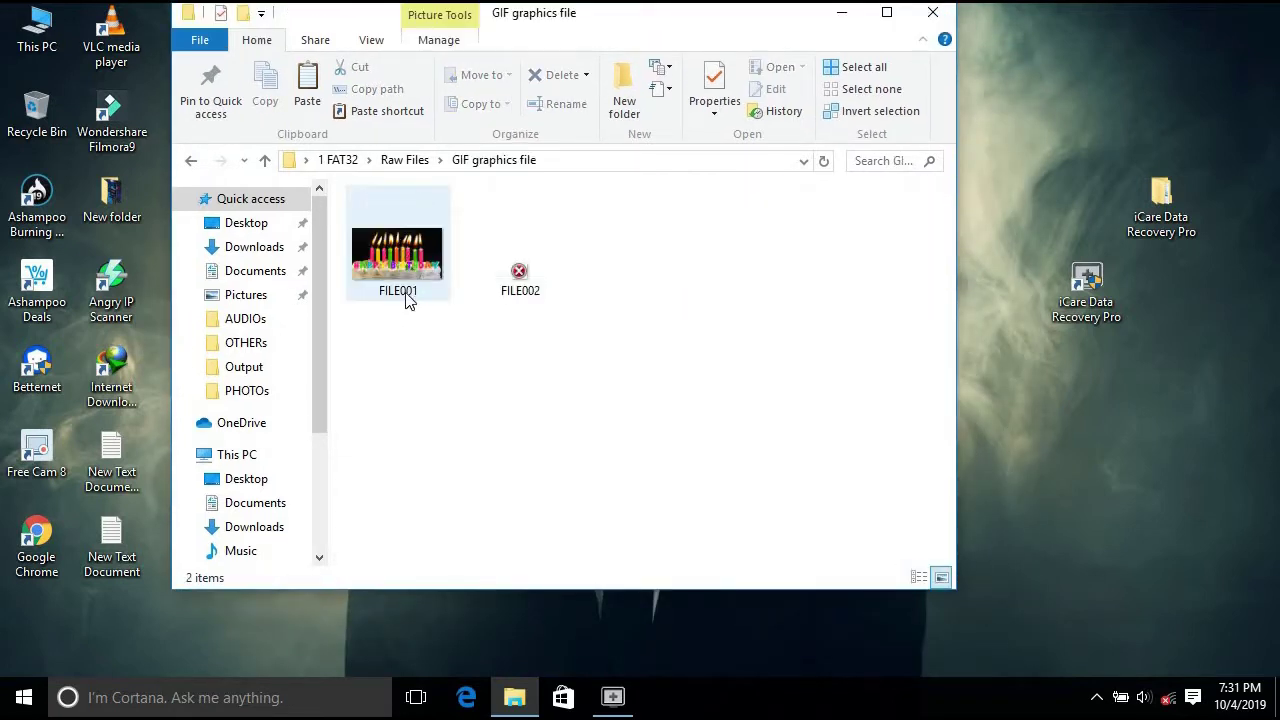
click(430, 257)
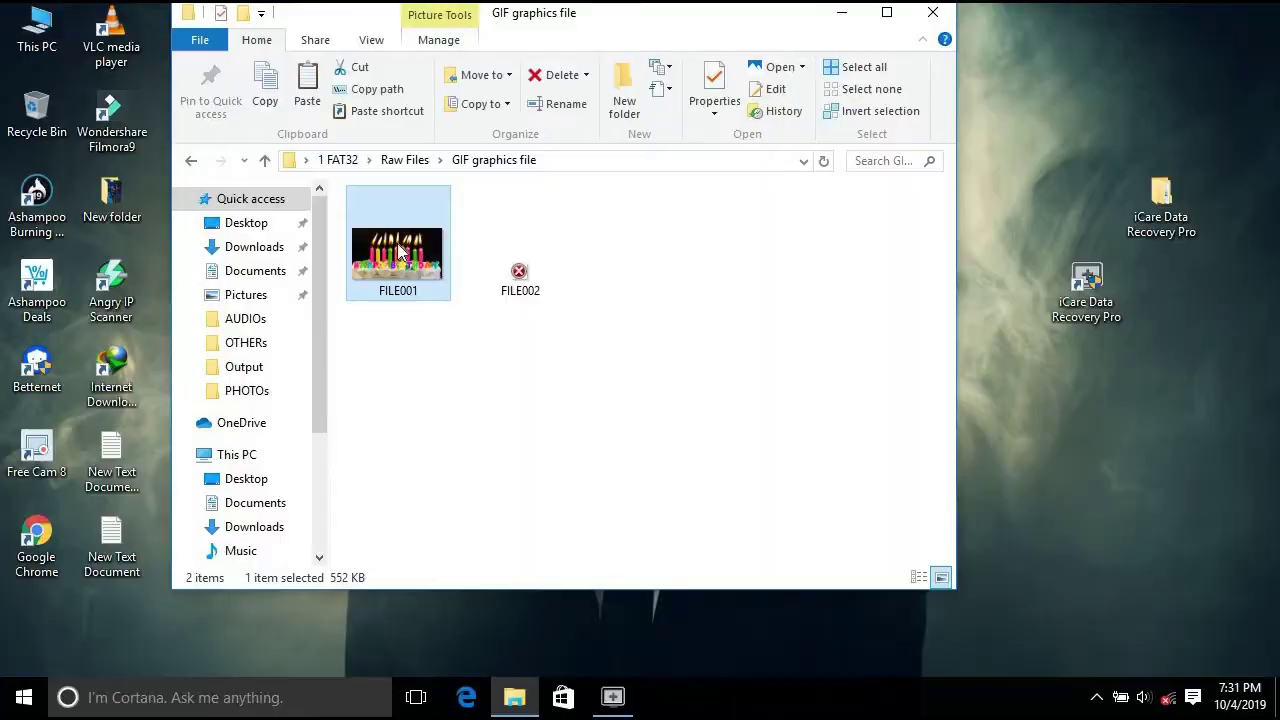
double_click(398, 252)
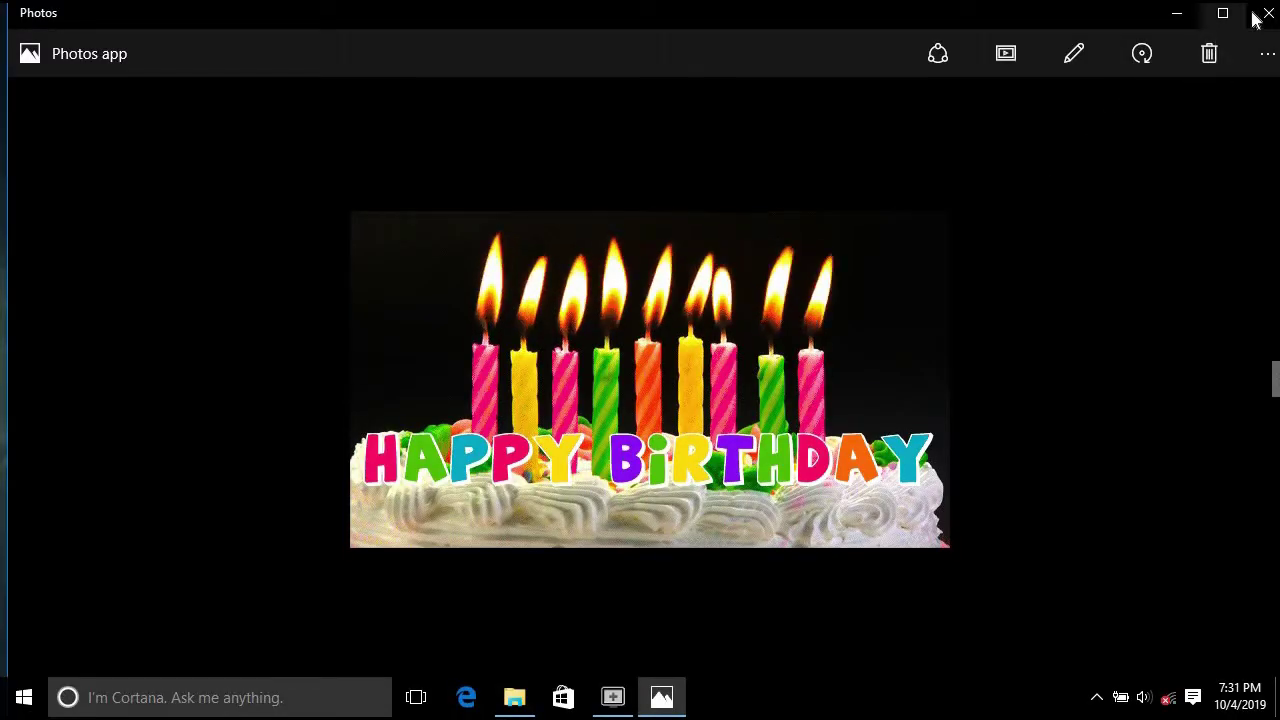
click(1262, 14)
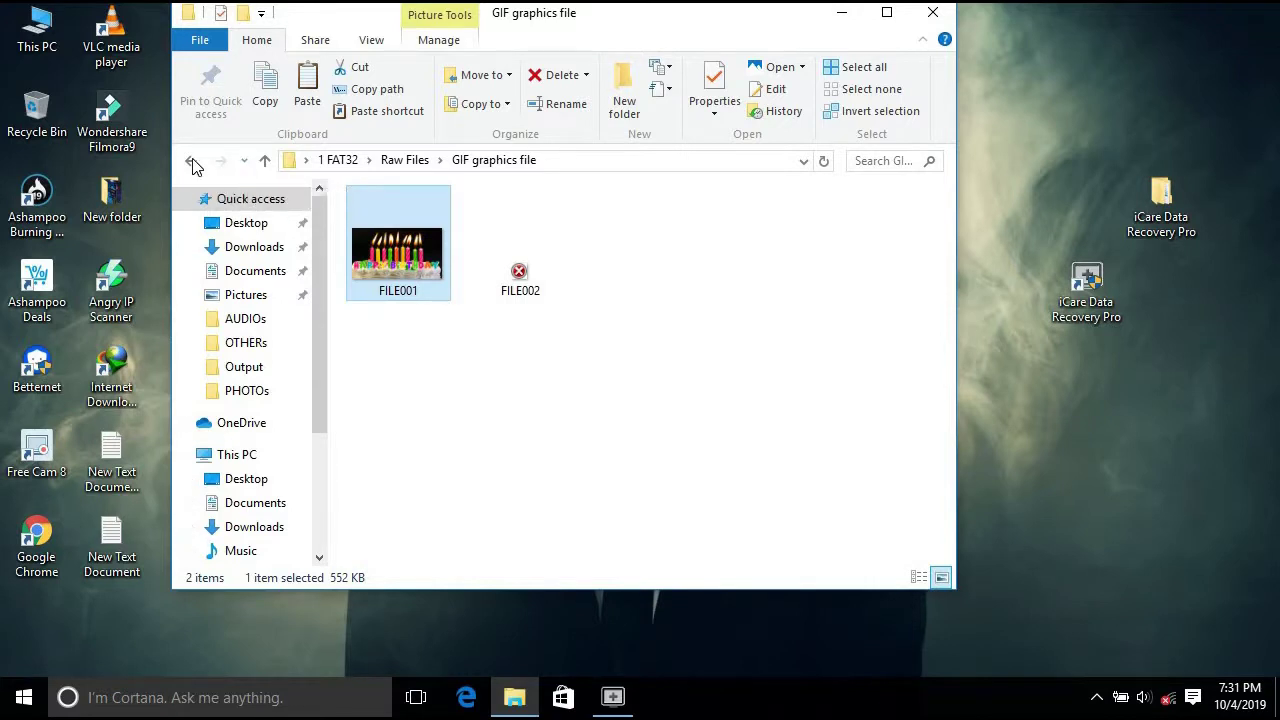
Step: Open the recovered FILE002 from the Microsoft Publisher Document folder, look over its page, and close it
click(192, 163)
double_click(400, 244)
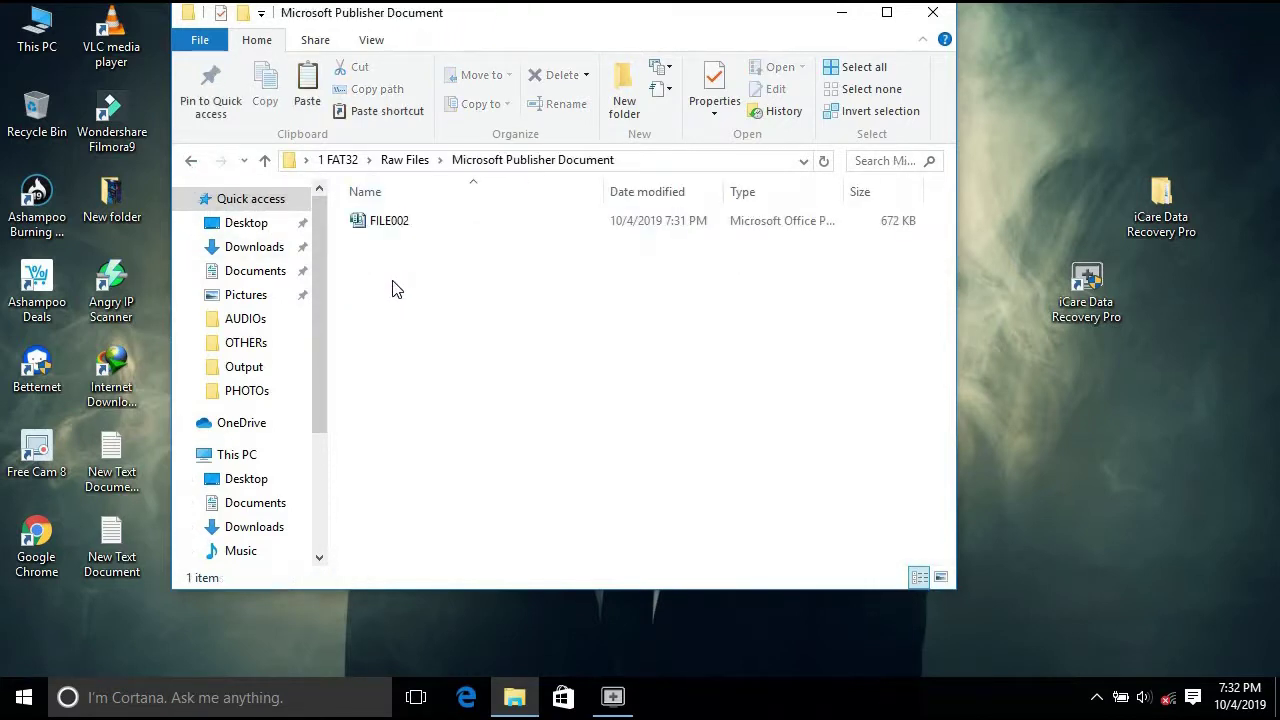
double_click(385, 224)
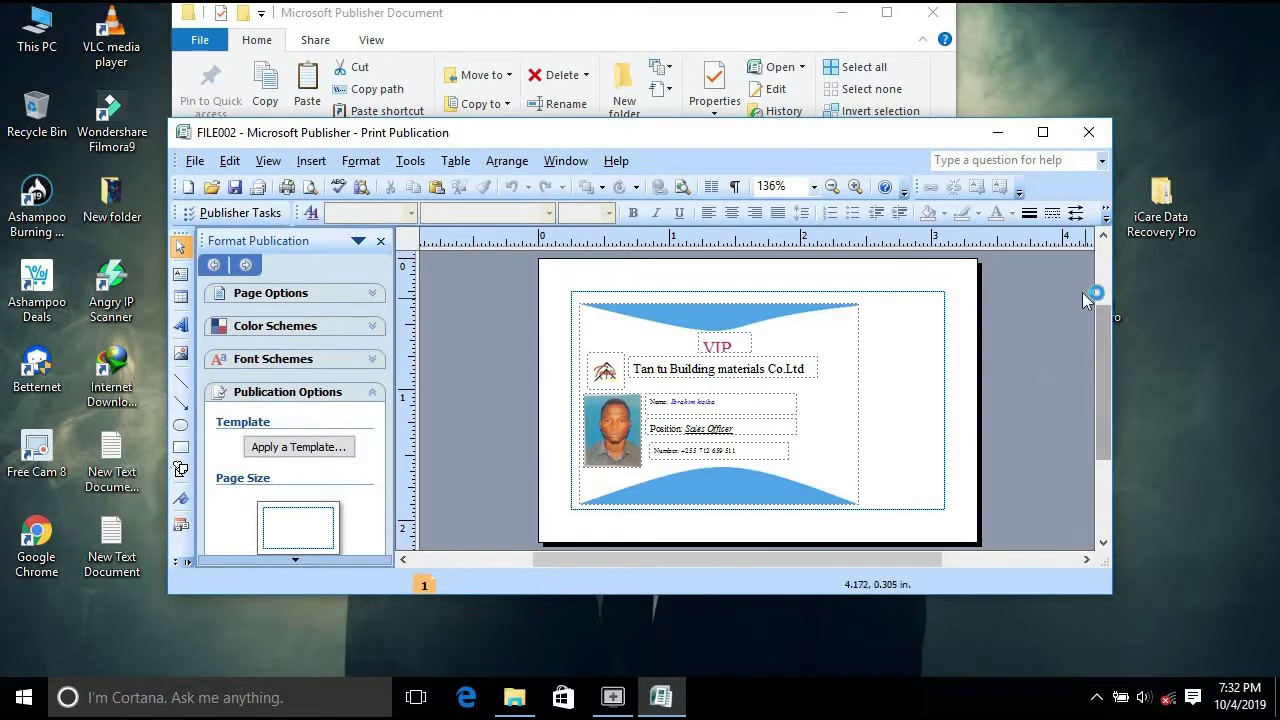
scroll(1103, 410, down, 2)
scroll(1100, 405, up, 4)
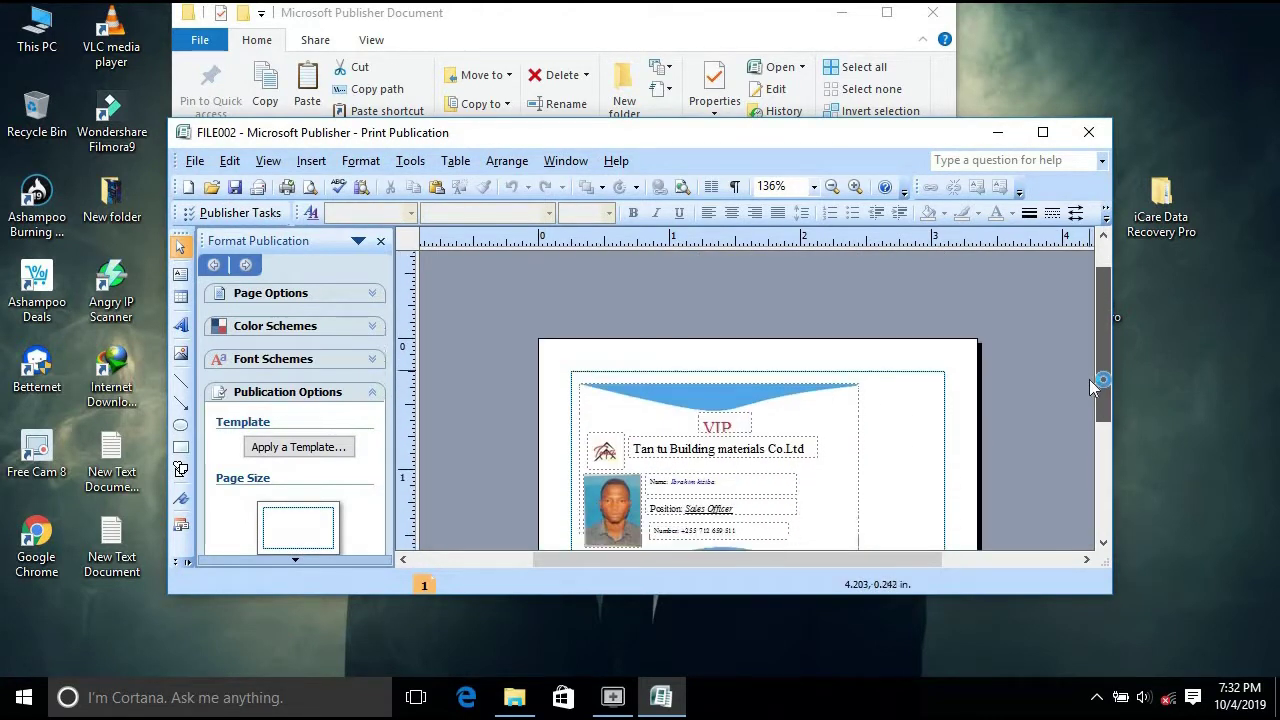
scroll(1089, 379, down, 2)
click(1092, 135)
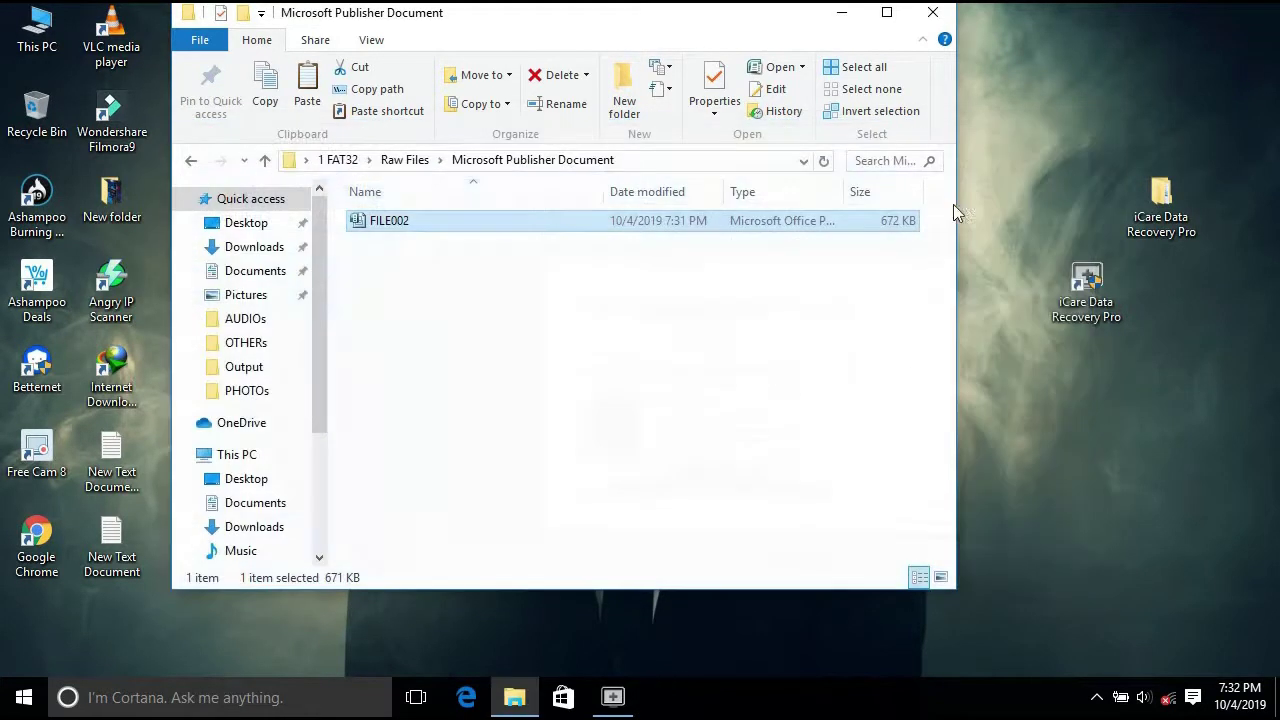
Step: Play the recovered FILE001 video from the MP4 Multimedia file folder and close the folder window
click(191, 160)
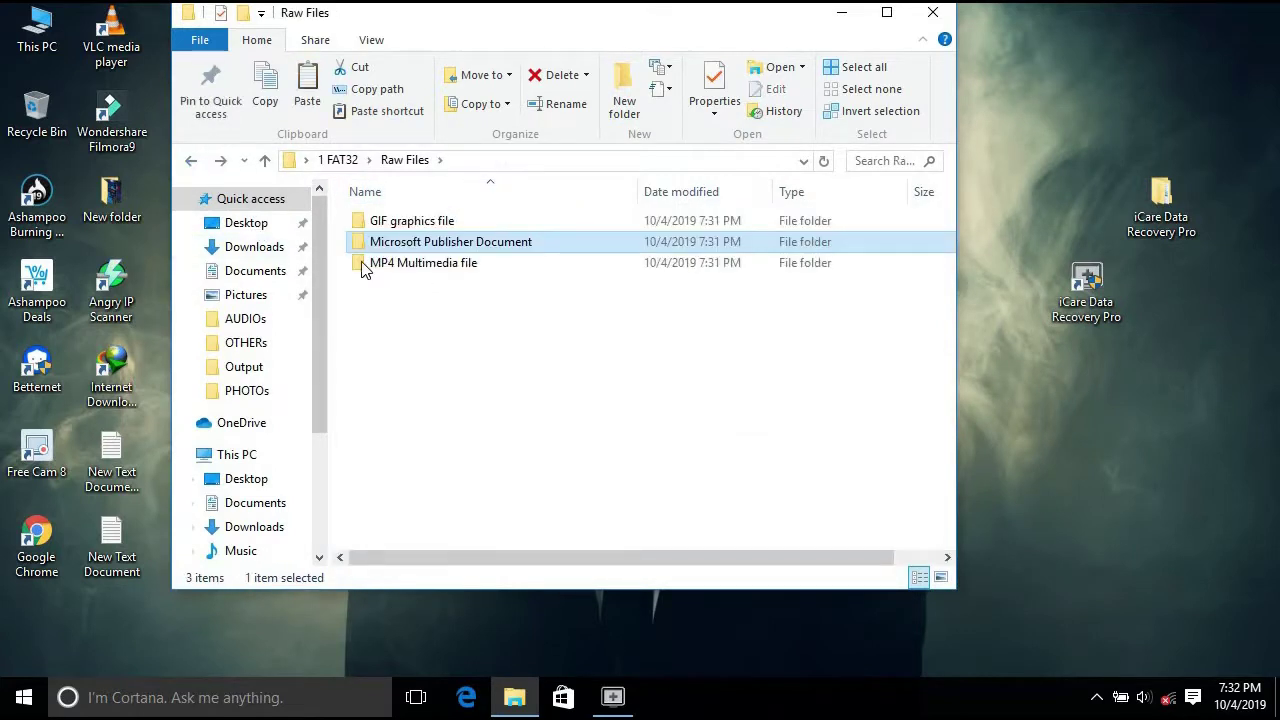
double_click(398, 263)
double_click(400, 288)
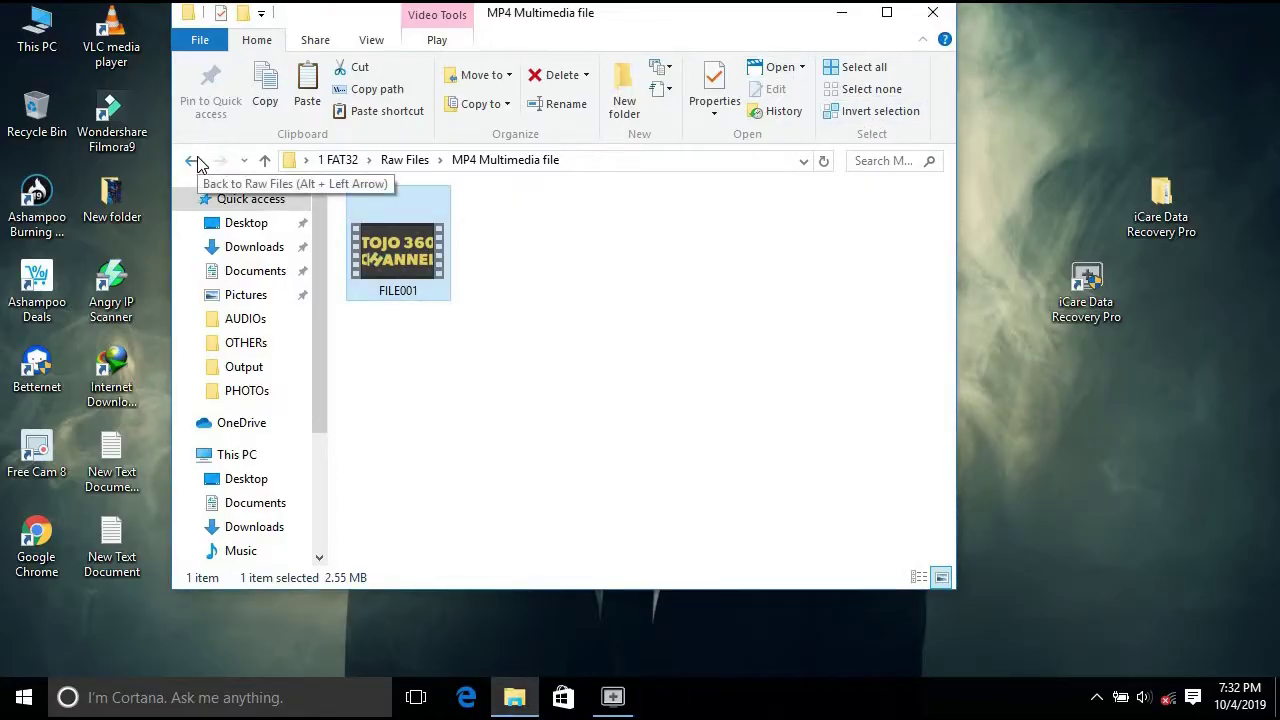
click(194, 161)
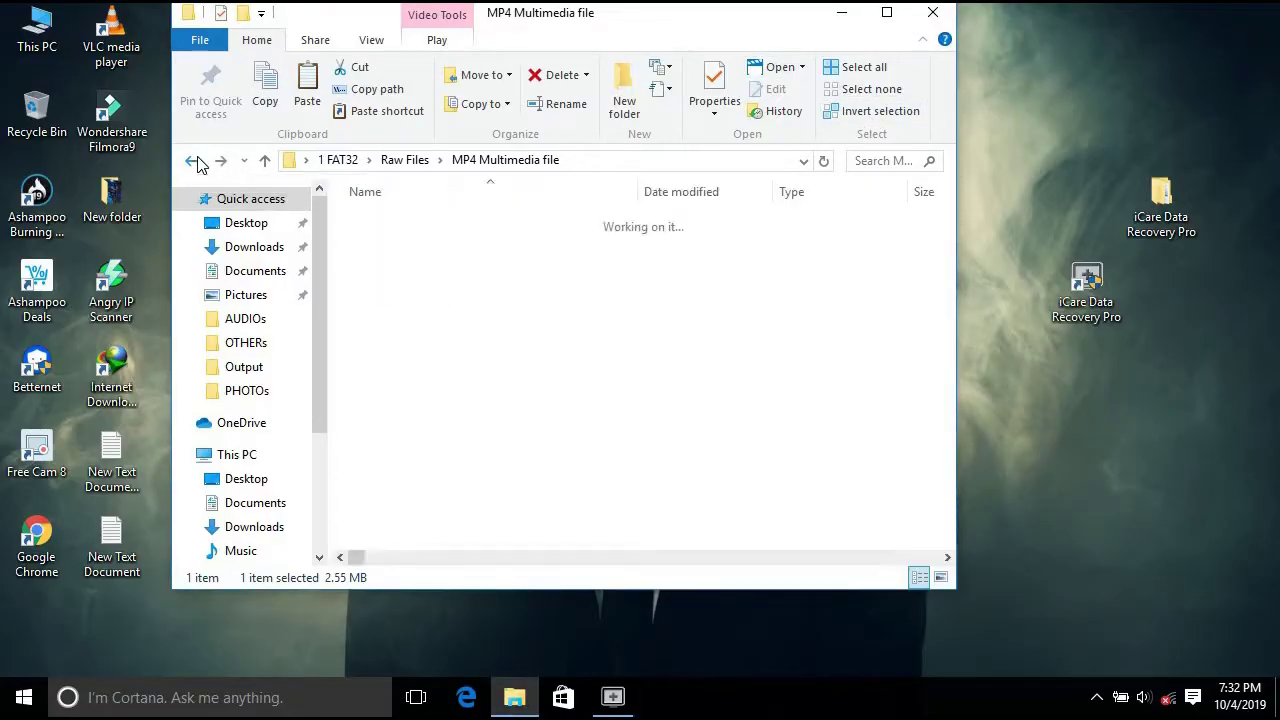
click(932, 17)
Step: Align the iCare Data Recovery Pro shortcut directly below the folder of the same name on the desktop and refresh the desktop
right_click(508, 202)
click(537, 266)
drag(276, 229, 280, 229)
click(410, 238)
drag(1086, 285, 1160, 288)
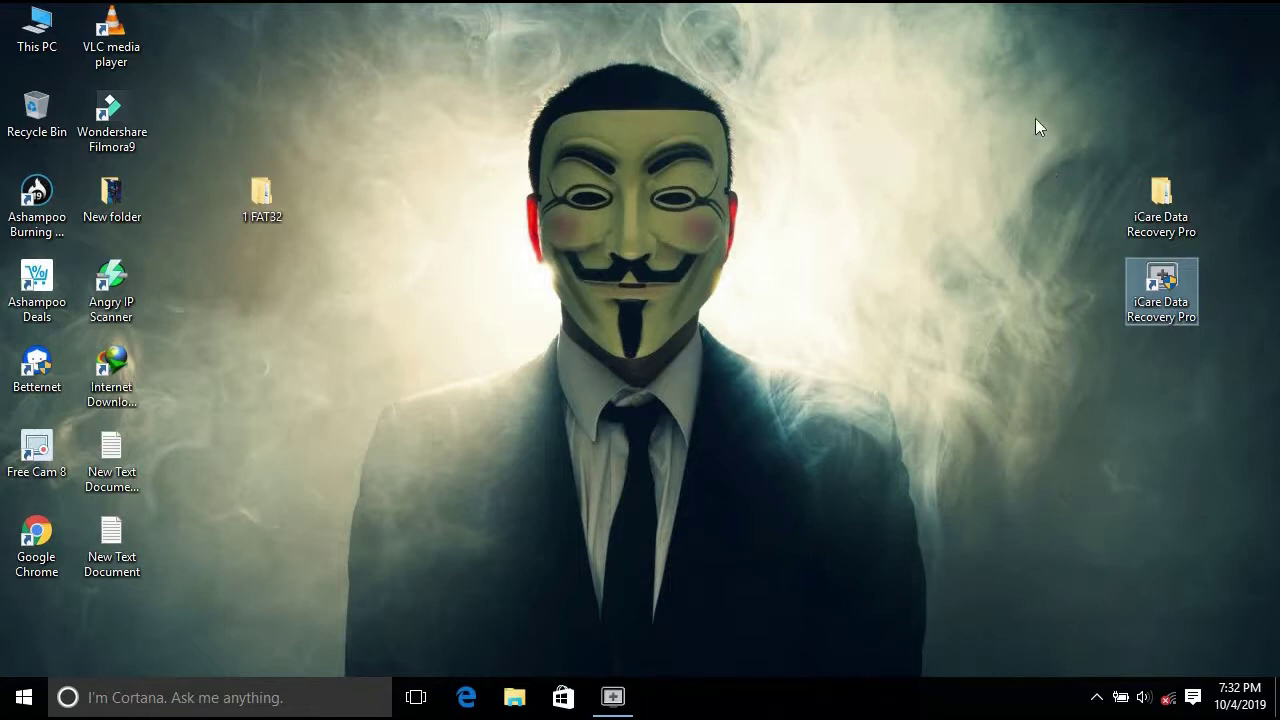
click(834, 170)
right_click(700, 170)
click(738, 230)
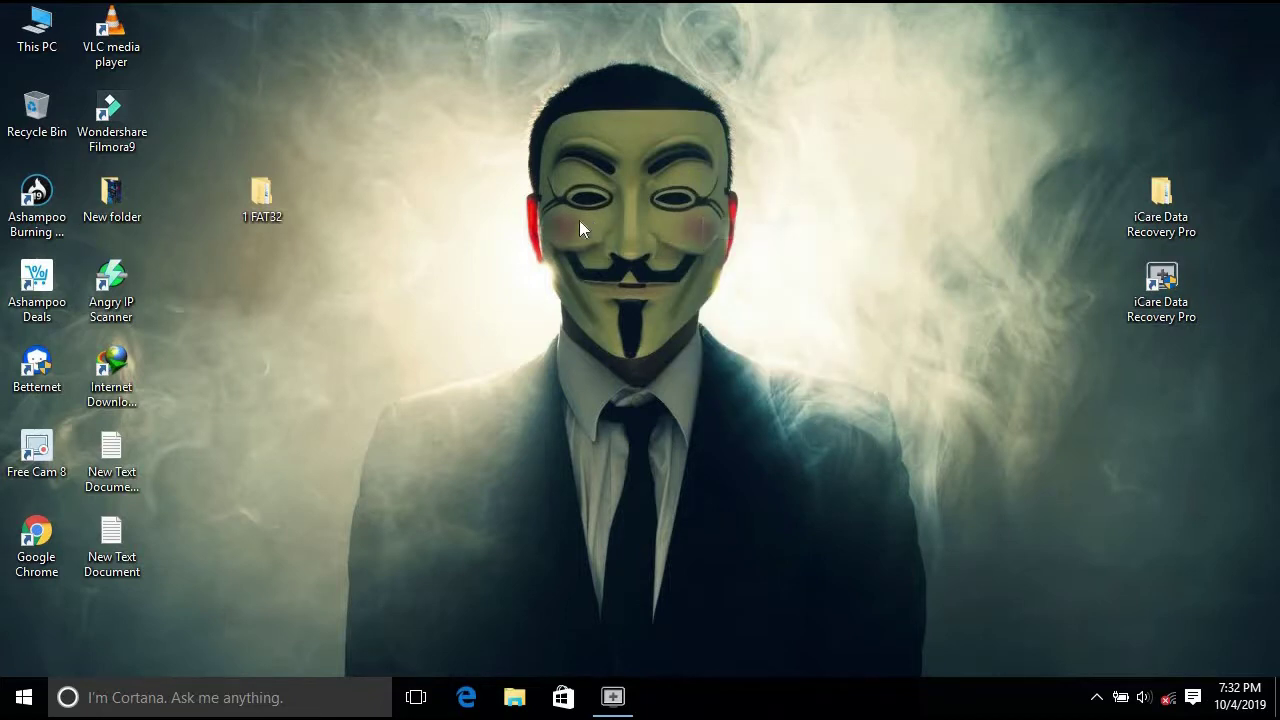